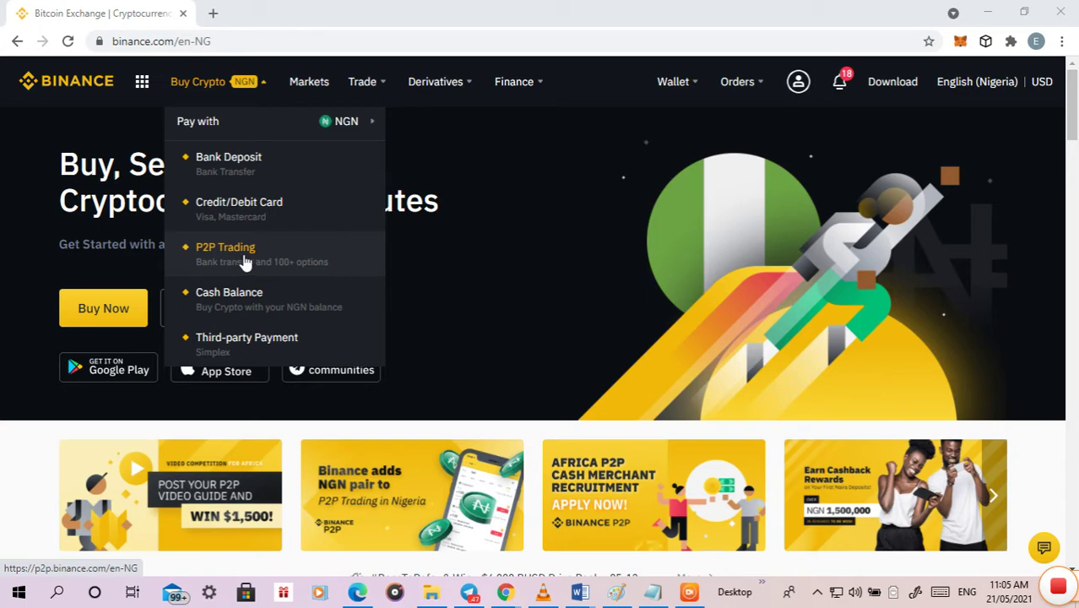
# Open the P2P Trading marketplace for buying USDT.
pyautogui.click(239, 253)
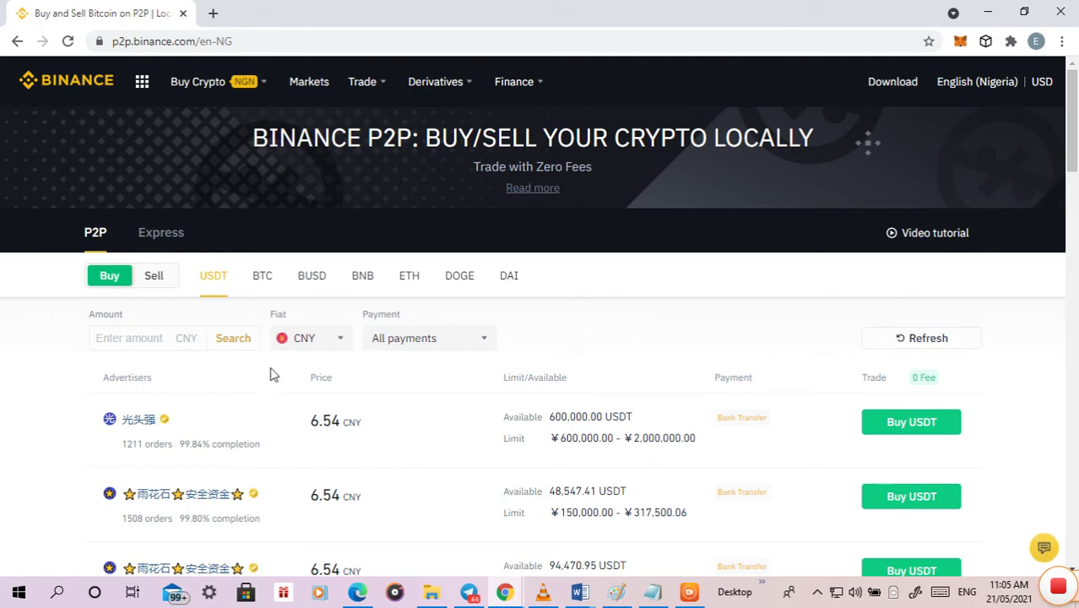
pyautogui.scroll(-3, 303, 402)
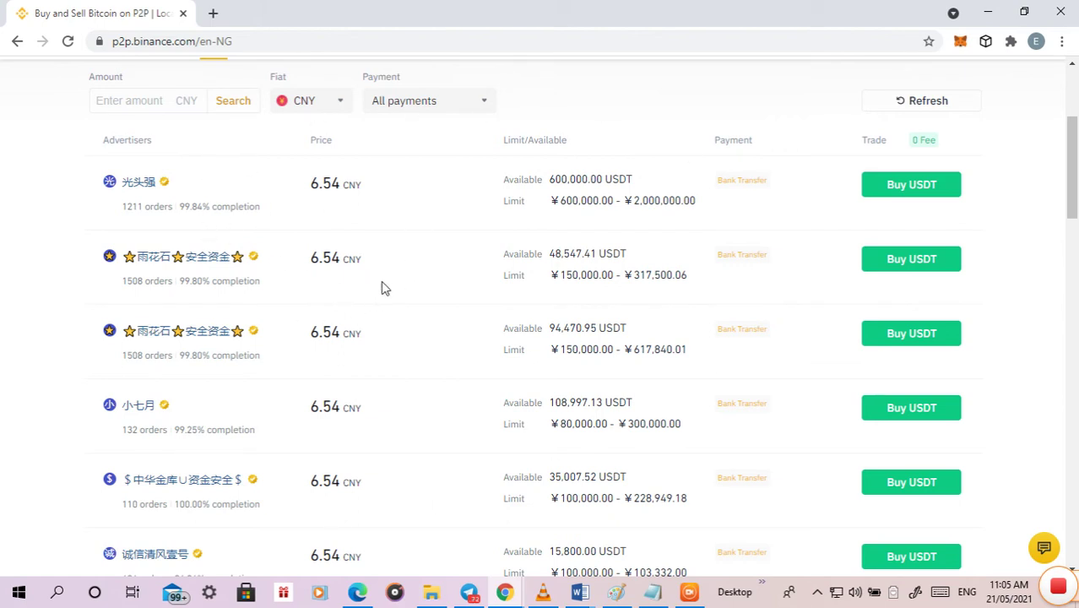
pyautogui.scroll(1, 308, 160)
pyautogui.scroll(1, 308, 160)
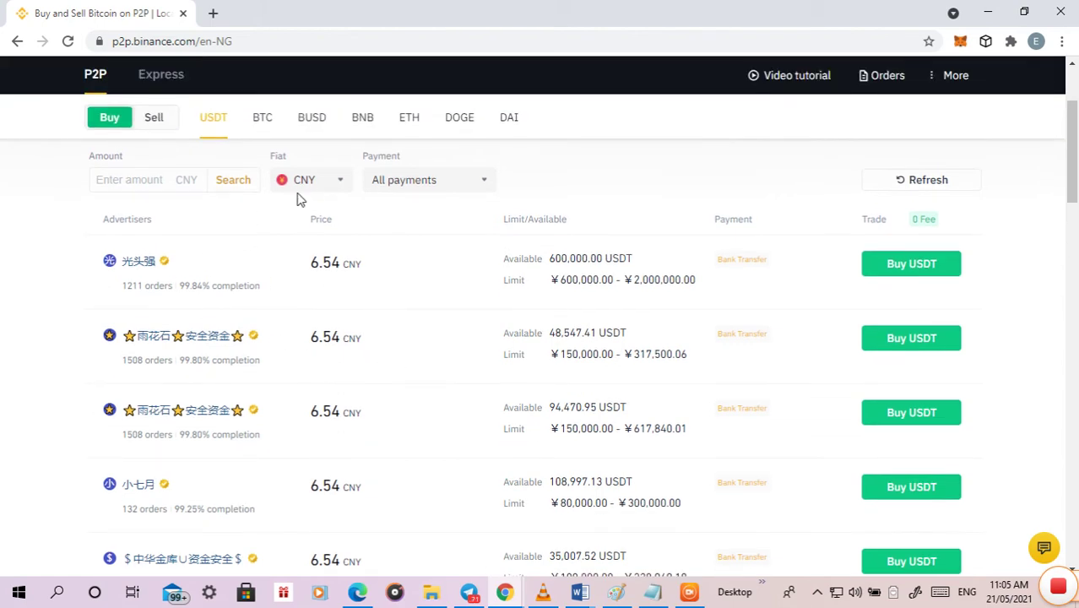
# Set the fiat currency to NGN and agree to the risk notice.
pyautogui.click(339, 185)
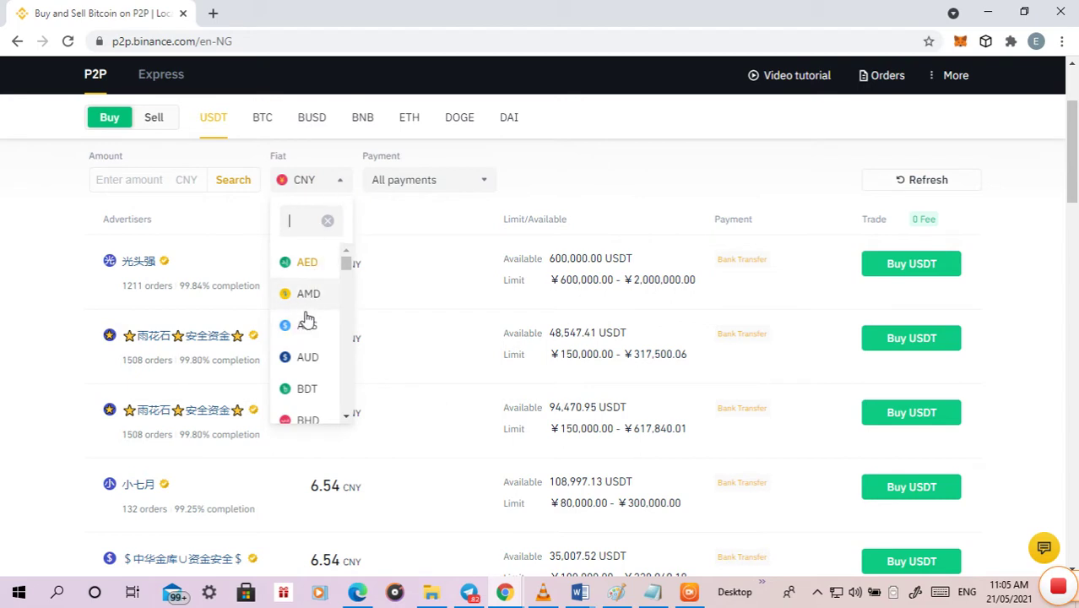
pyautogui.scroll(-1, 305, 363)
pyautogui.scroll(-3, 311, 317)
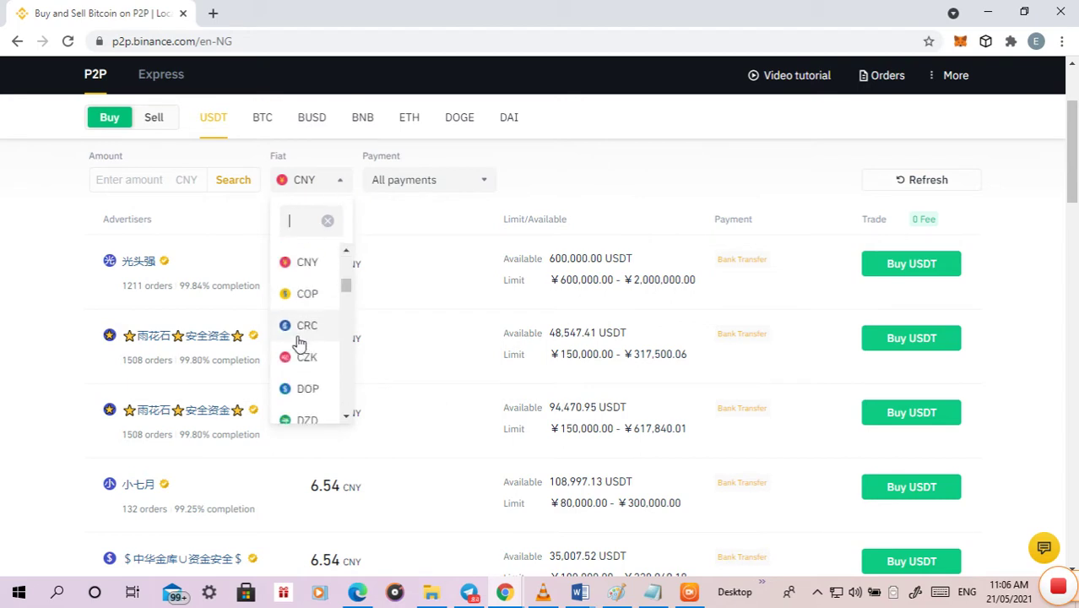
pyautogui.scroll(-9, 299, 372)
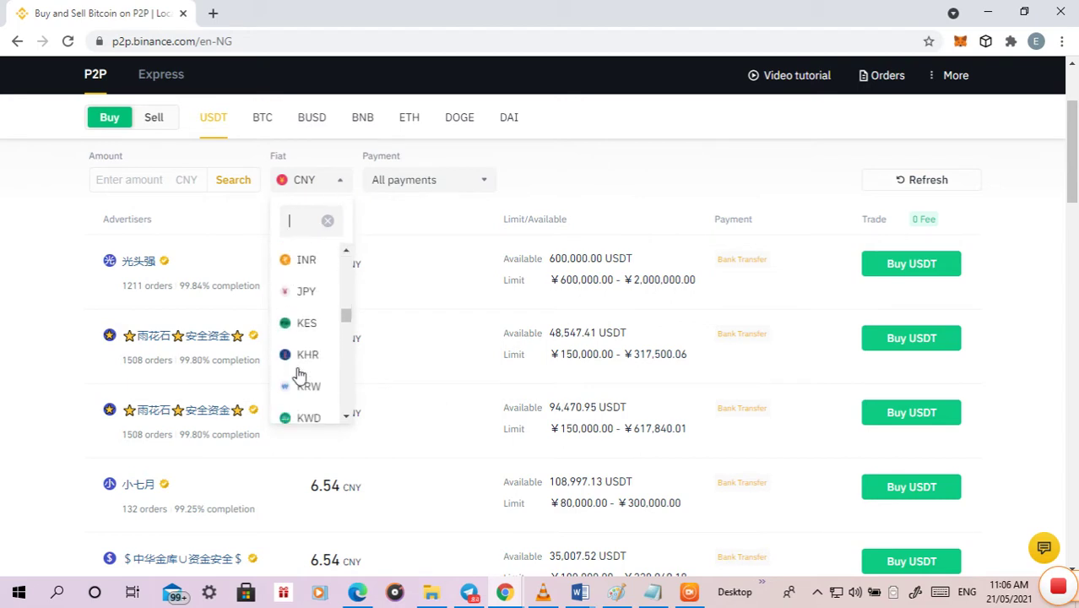
pyautogui.scroll(-5, 301, 371)
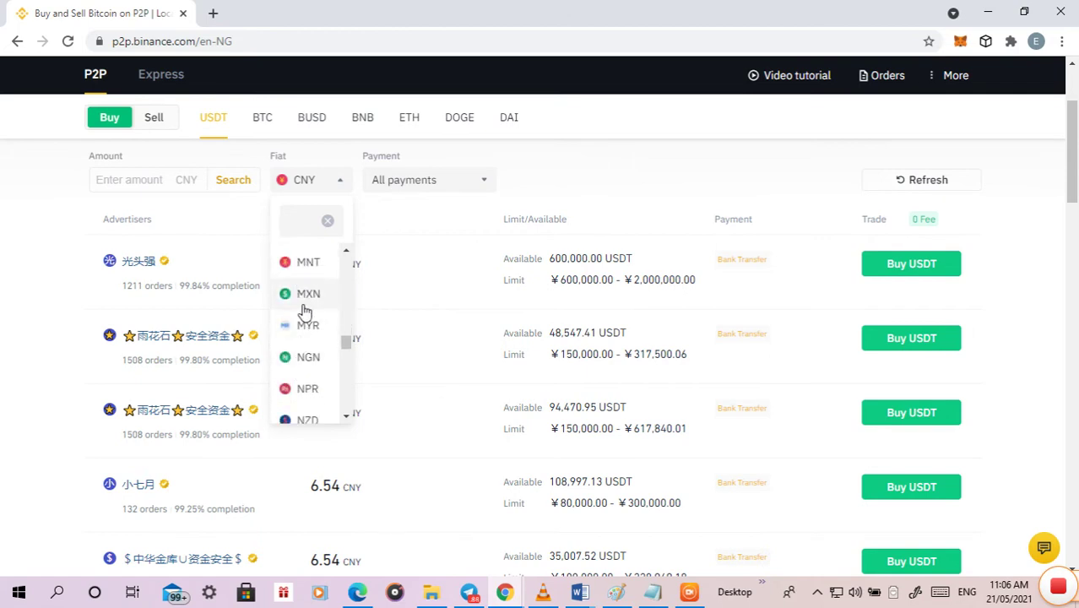
pyautogui.click(303, 359)
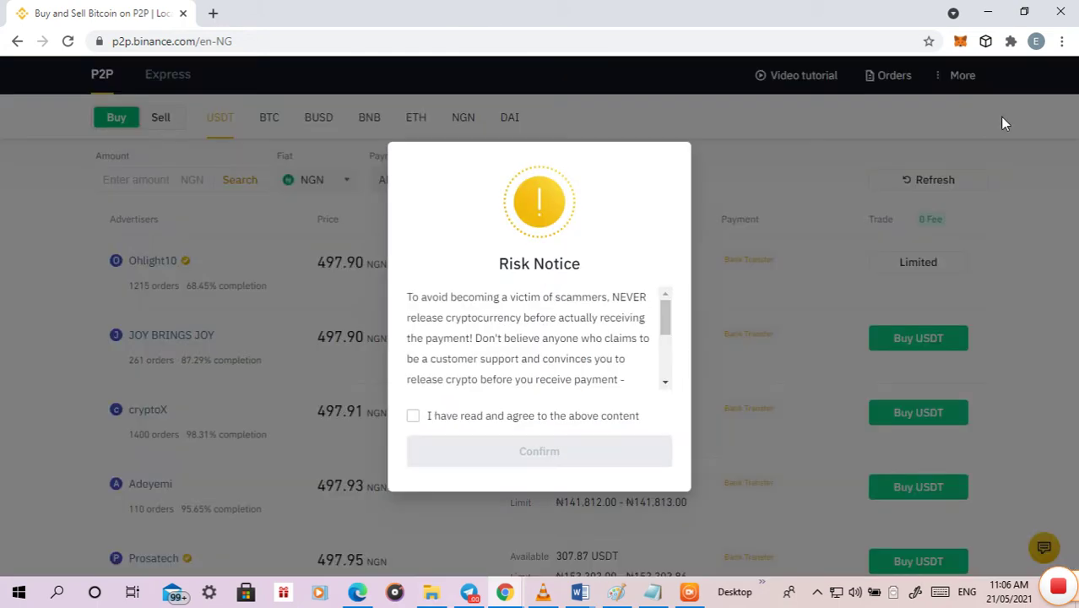
pyautogui.click(414, 420)
pyautogui.click(523, 451)
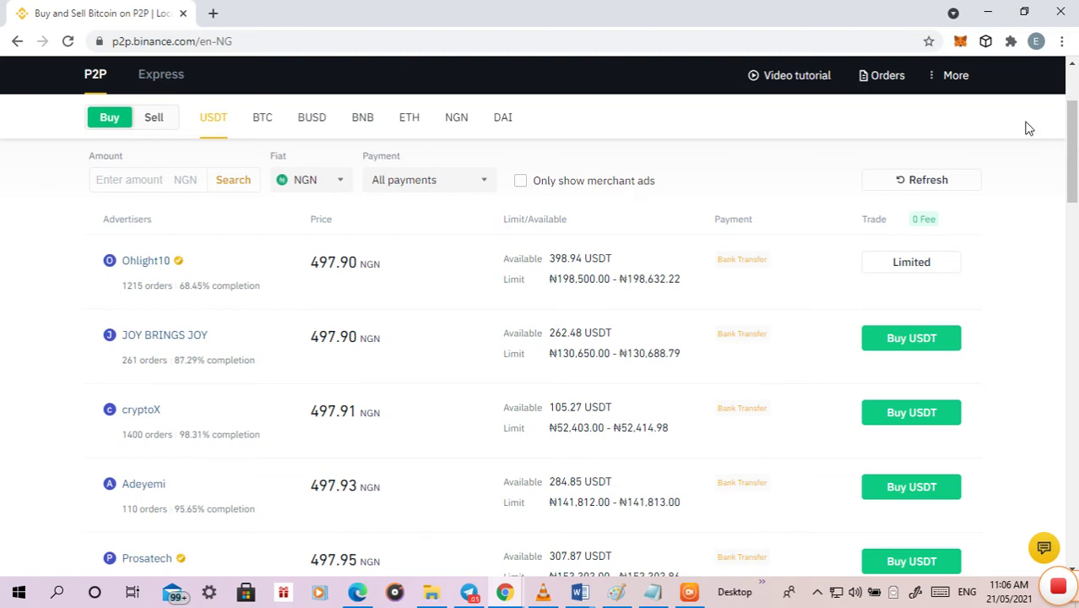
# Examine the advertisers and NGN prices across the first page of USDT buy offers.
pyautogui.scroll(-1, 802, 165)
pyautogui.scroll(1, 523, 140)
pyautogui.scroll(-4, 172, 336)
pyautogui.scroll(-2, 169, 340)
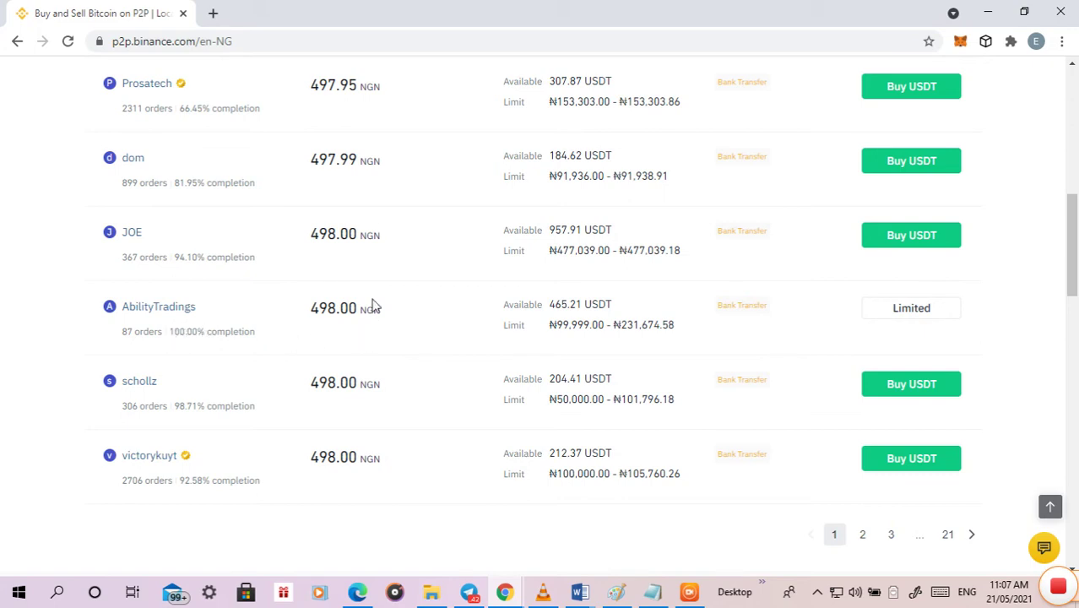
pyautogui.scroll(5, 412, 270)
pyautogui.scroll(-4, 385, 271)
pyautogui.scroll(3, 377, 279)
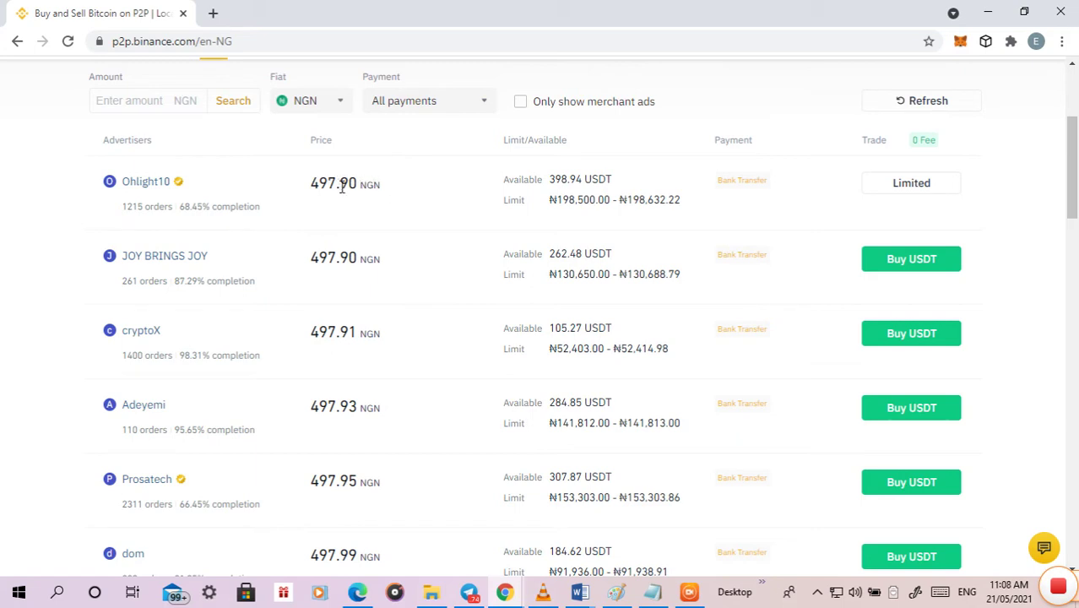
pyautogui.scroll(3, 342, 186)
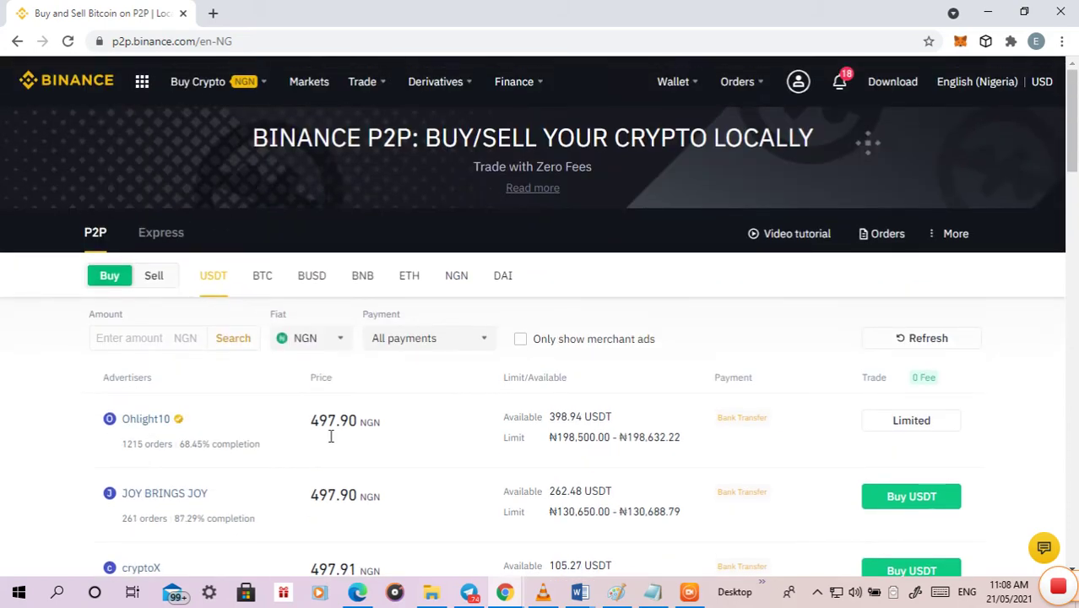
pyautogui.scroll(-2, 313, 414)
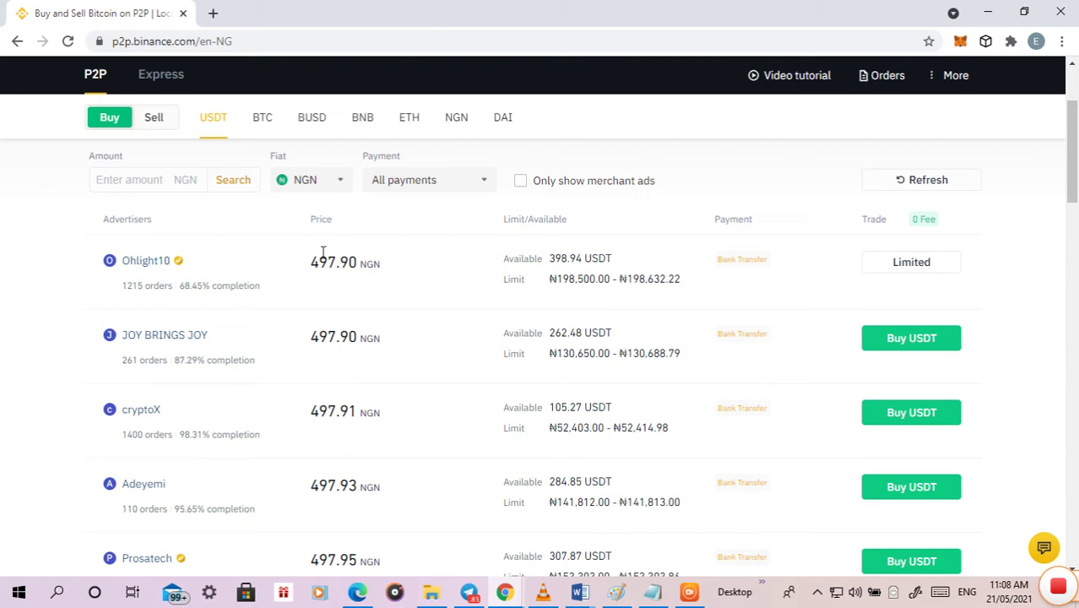
pyautogui.scroll(-1, 333, 335)
pyautogui.scroll(-2, 334, 335)
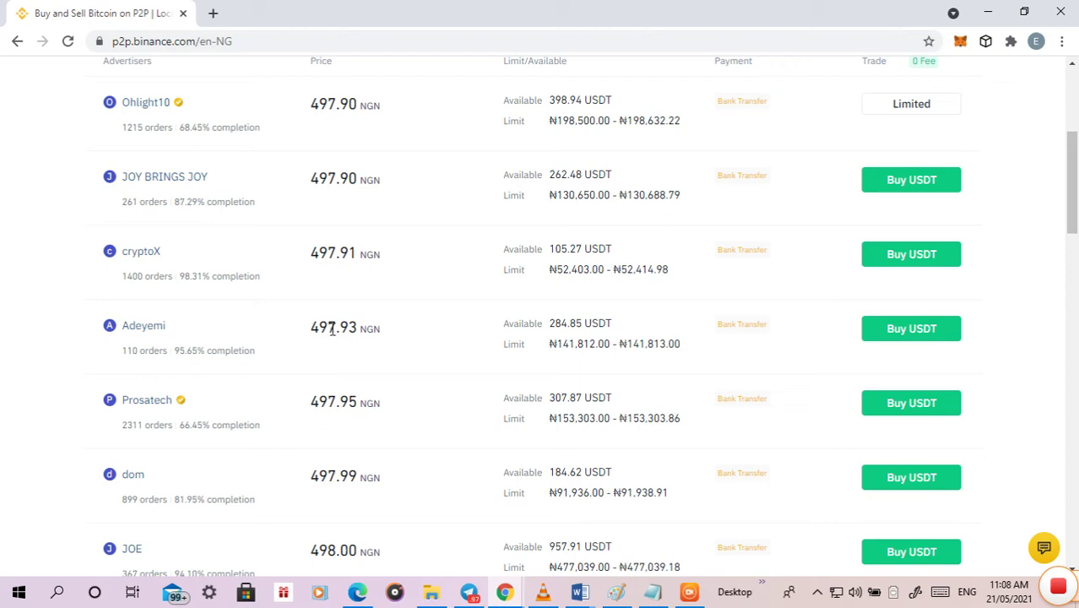
pyautogui.scroll(1, 445, 315)
pyautogui.scroll(3, 445, 316)
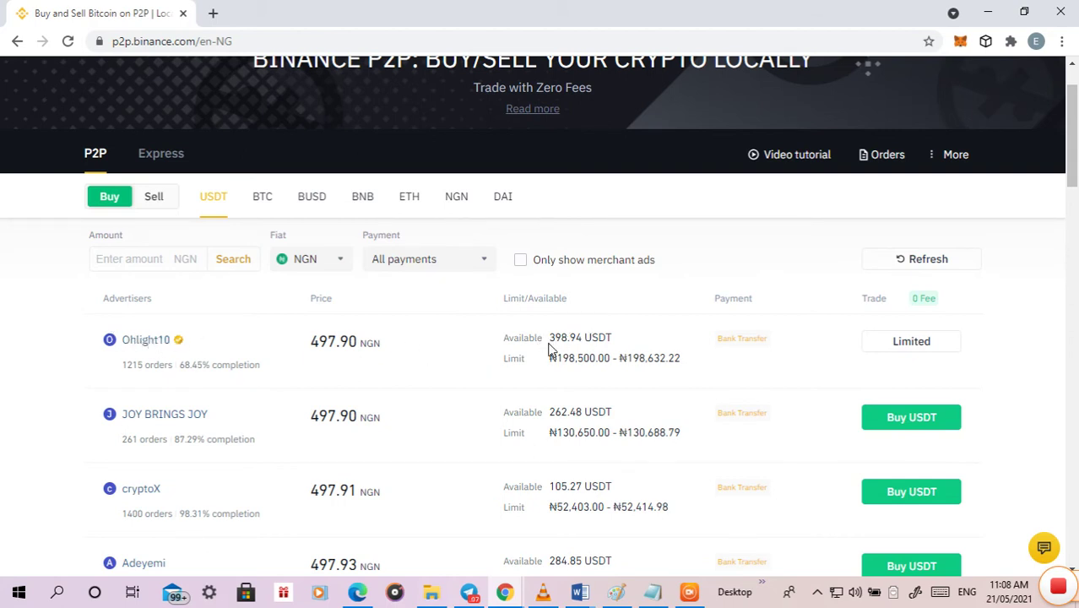
# Check the available USDT, order limits and completion rates of the listed offers, and view the account menu's Identification option.
pyautogui.moveTo(582, 337); pyautogui.dragTo(549, 337)
pyautogui.click(554, 358)
pyautogui.scroll(-2, 592, 364)
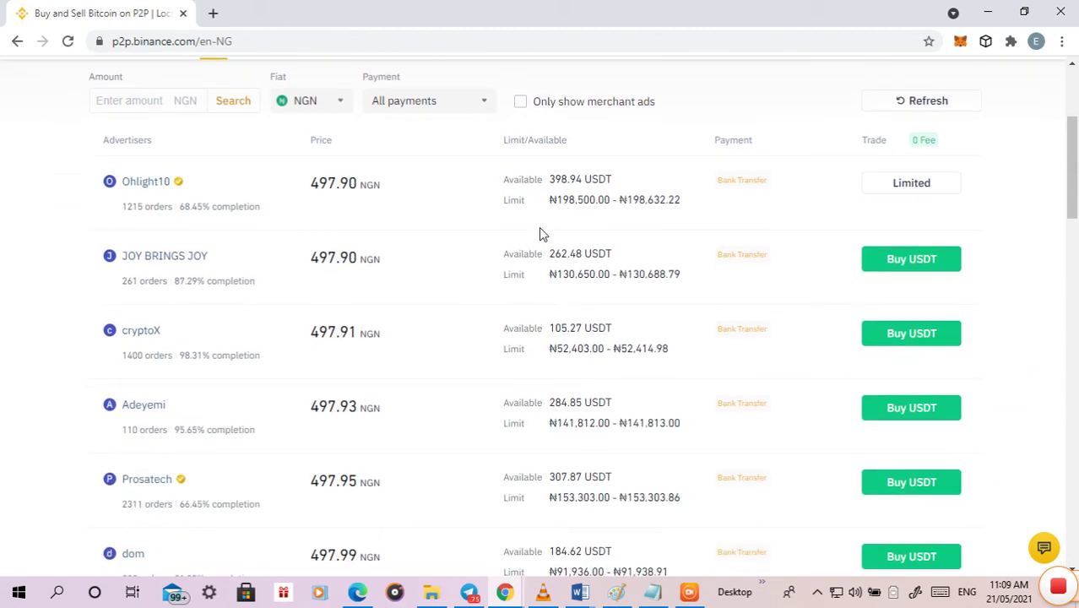
pyautogui.scroll(-2, 588, 368)
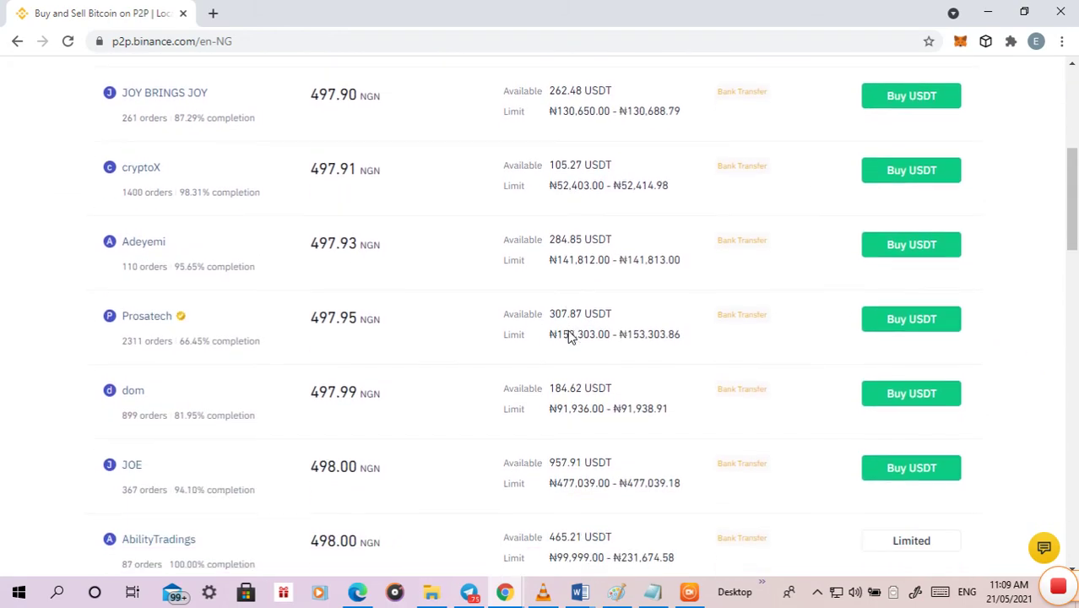
pyautogui.scroll(-3, 570, 337)
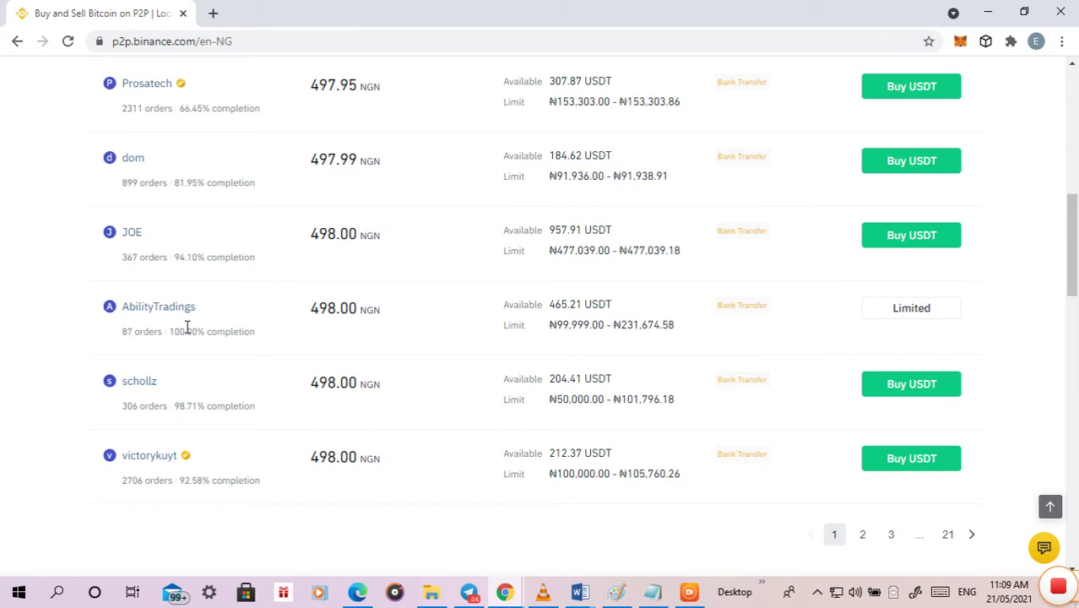
pyautogui.scroll(8, 327, 193)
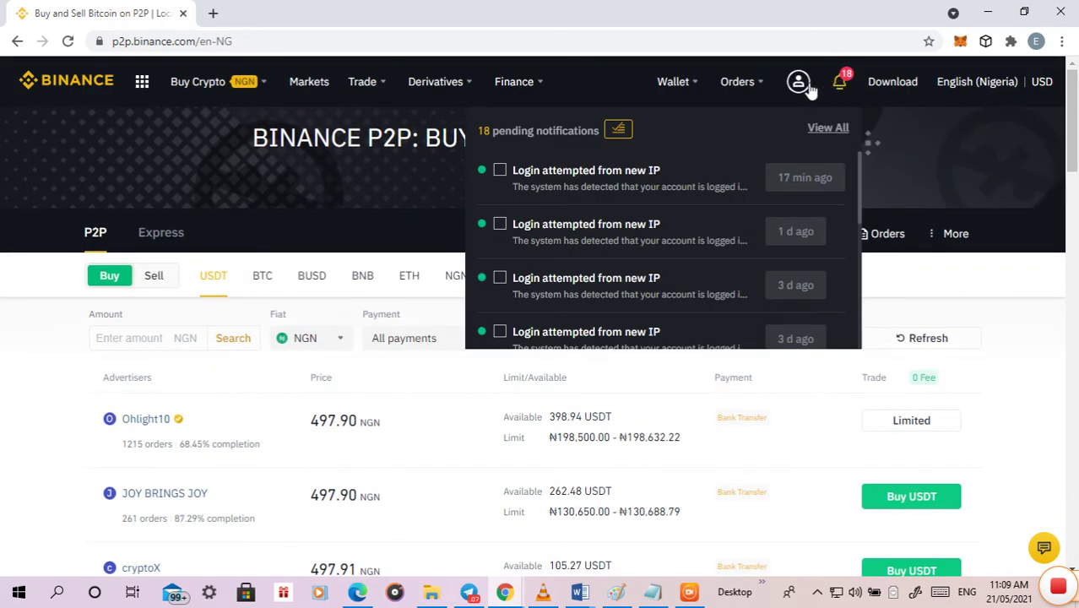
pyautogui.moveTo(798, 85)
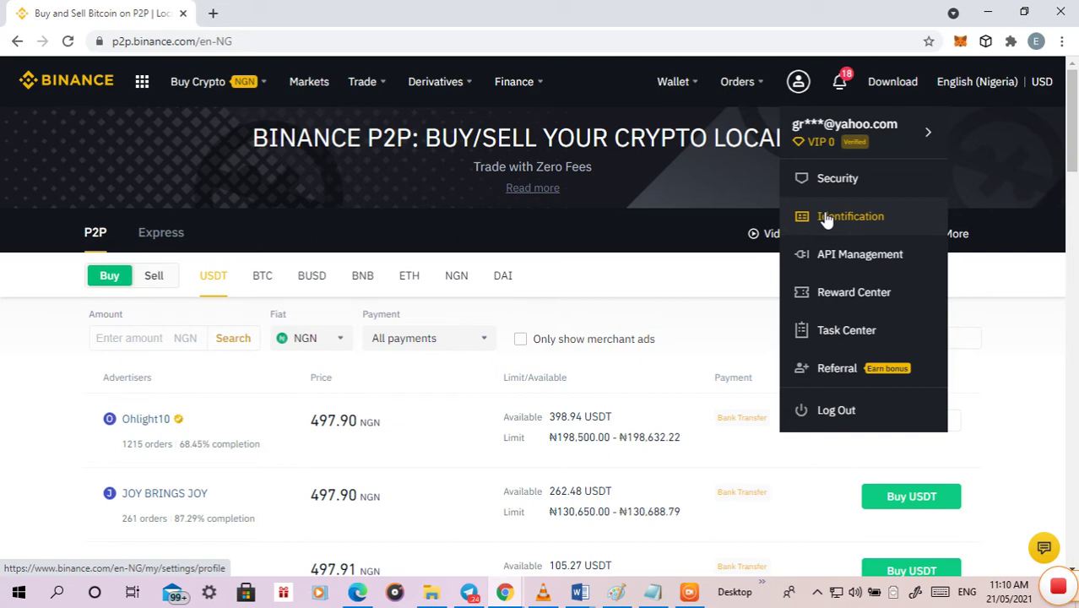
# Go to the second page of USDT offers and compare the sellers' completion rates and order limits.
pyautogui.scroll(-9, 988, 373)
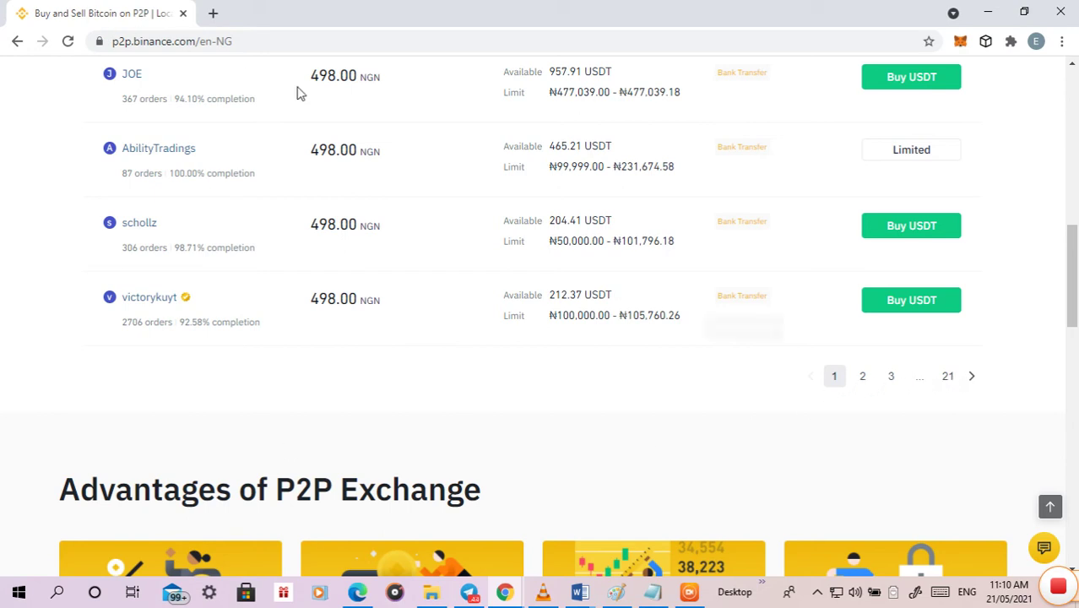
pyautogui.scroll(10, 402, 235)
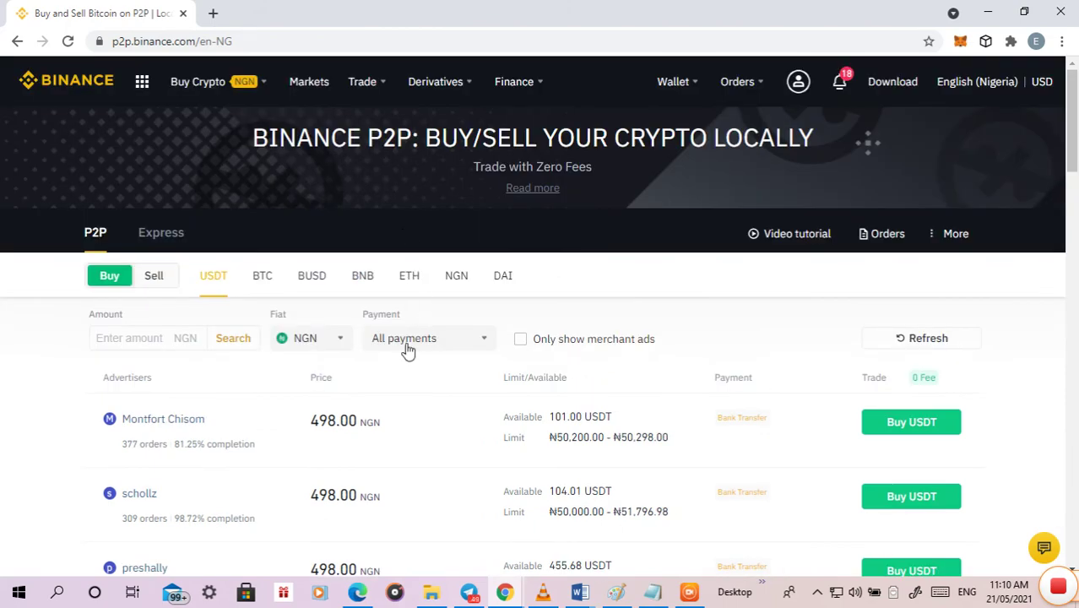
pyautogui.scroll(-3, 429, 373)
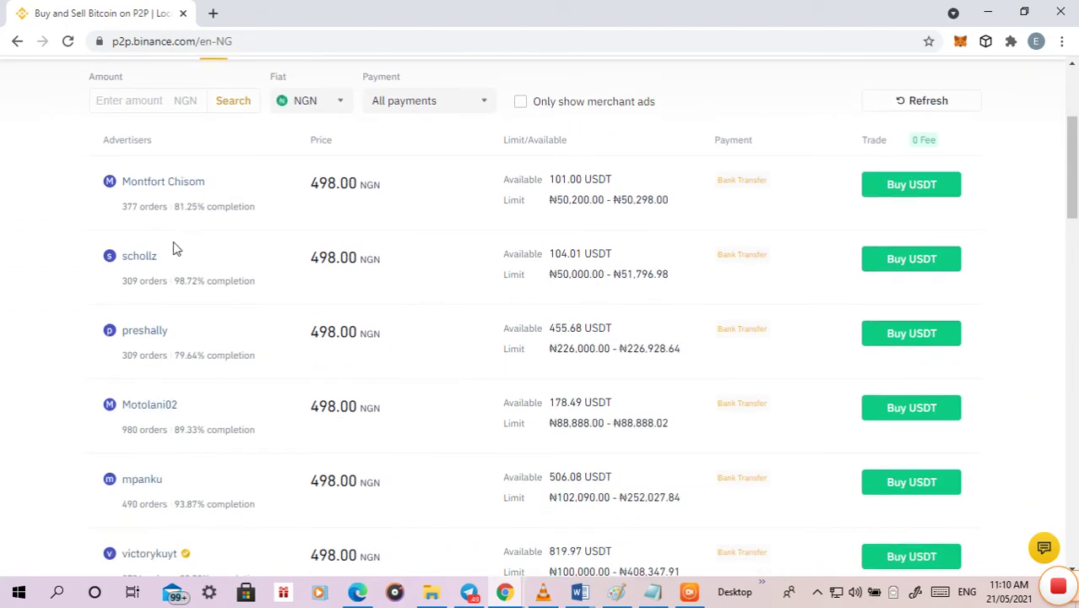
pyautogui.scroll(-2, 211, 325)
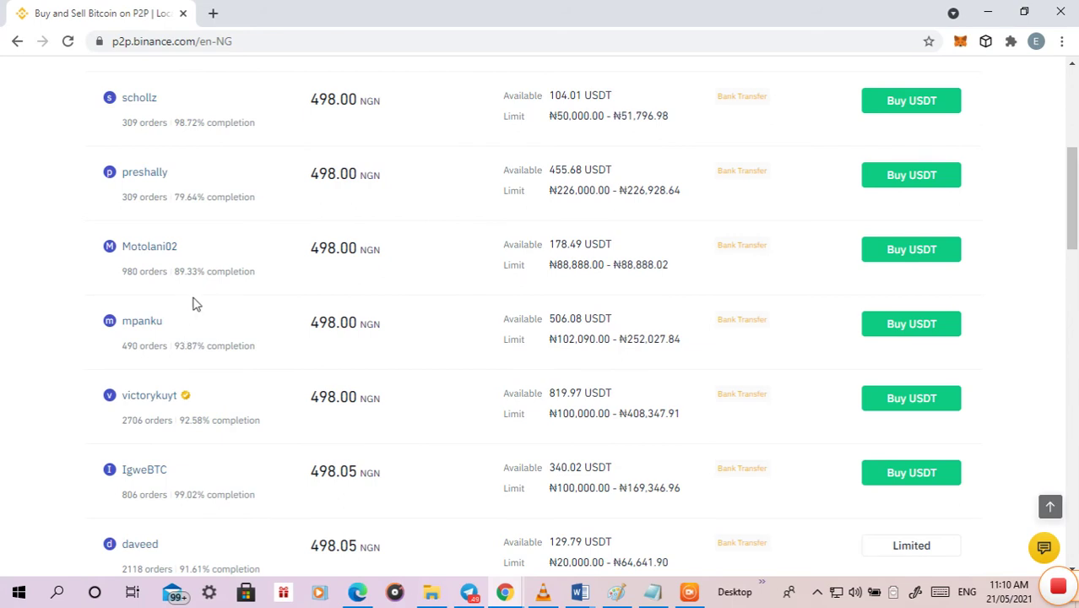
pyautogui.scroll(-1, 191, 361)
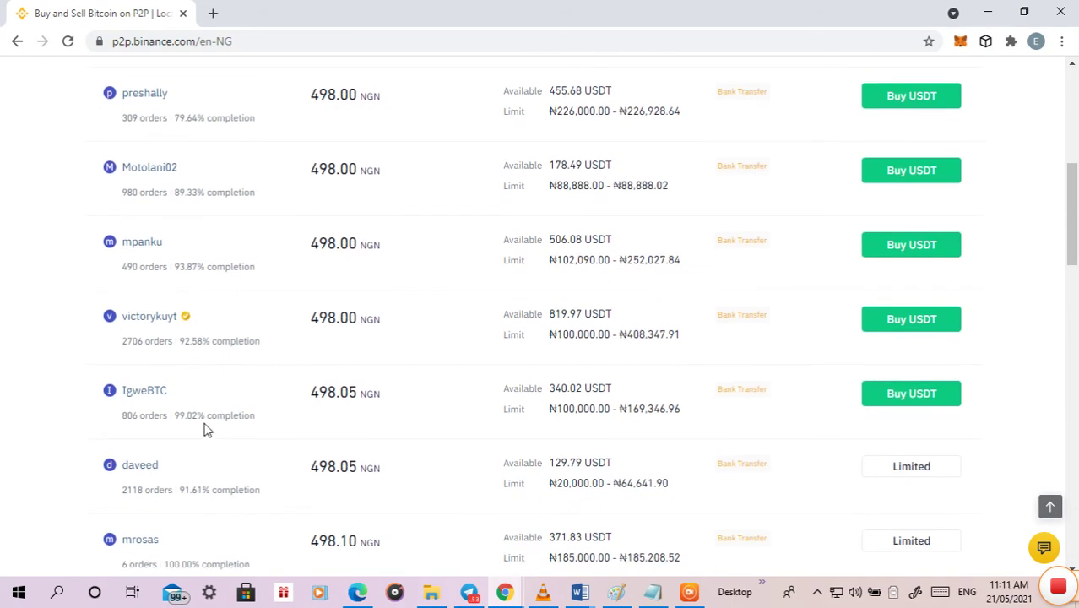
pyautogui.scroll(-2, 206, 427)
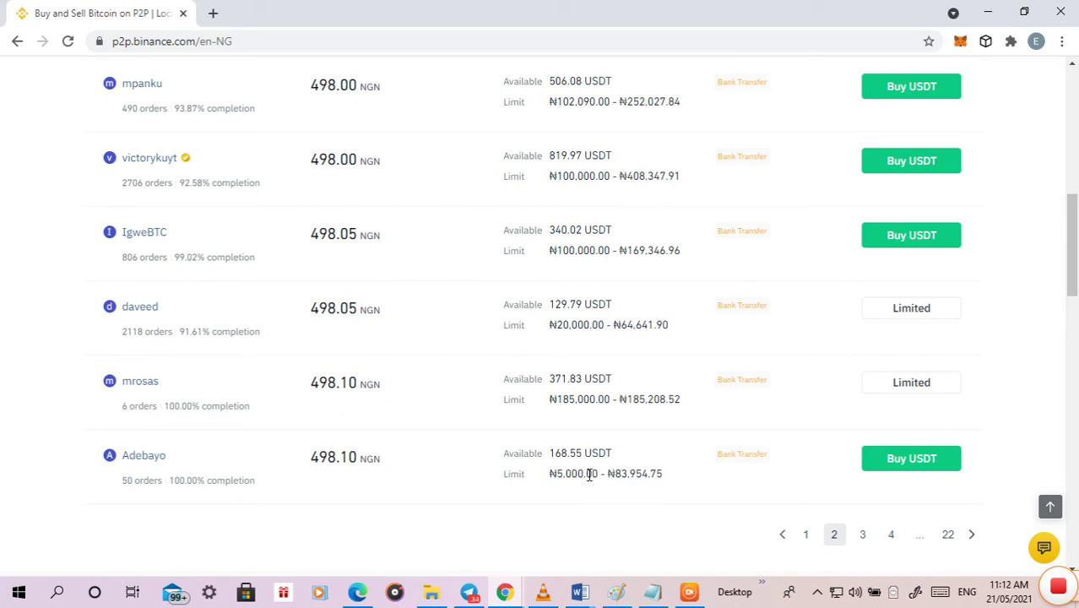
# Filter the USDT buy offers by an amount of 5000 NGN.
pyautogui.scroll(8, 579, 469)
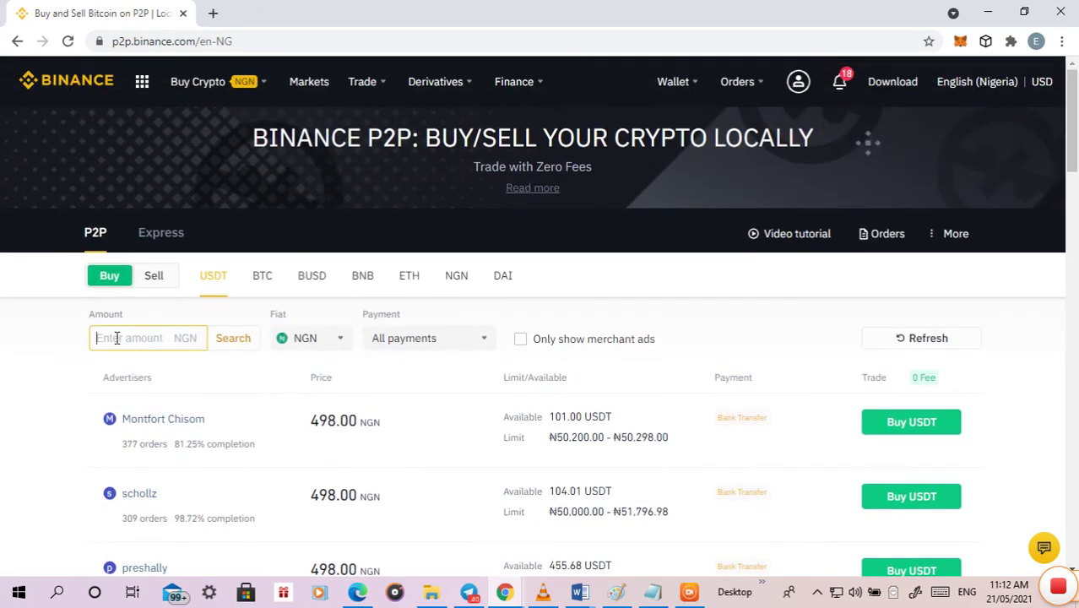
pyautogui.write('5000')
pyautogui.click(235, 341)
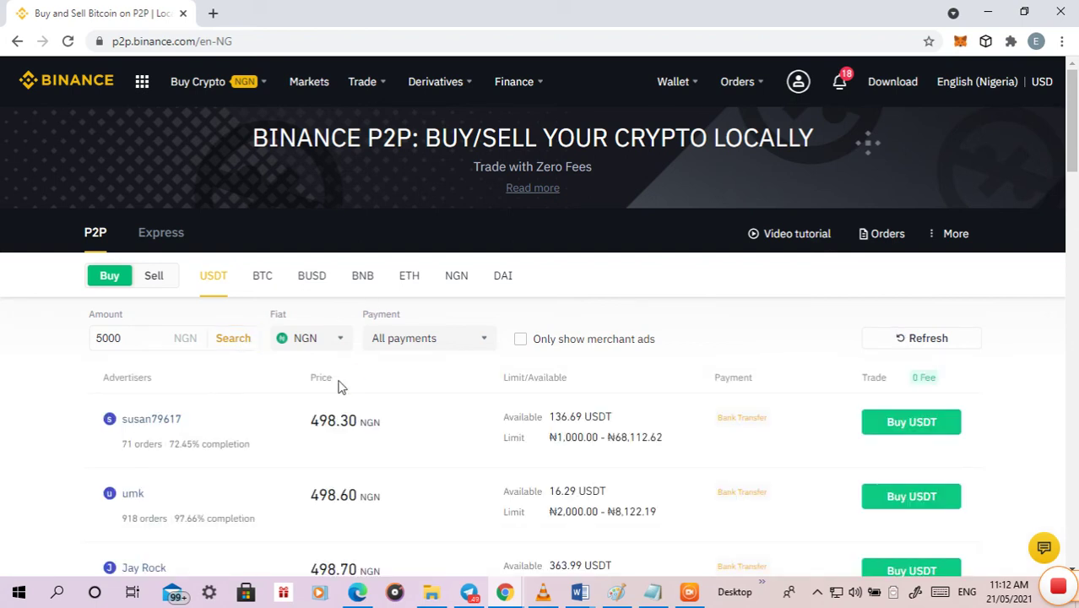
# Review the filtered offers, comparing prices, order limits, order counts and completion rates.
pyautogui.scroll(-1, 519, 466)
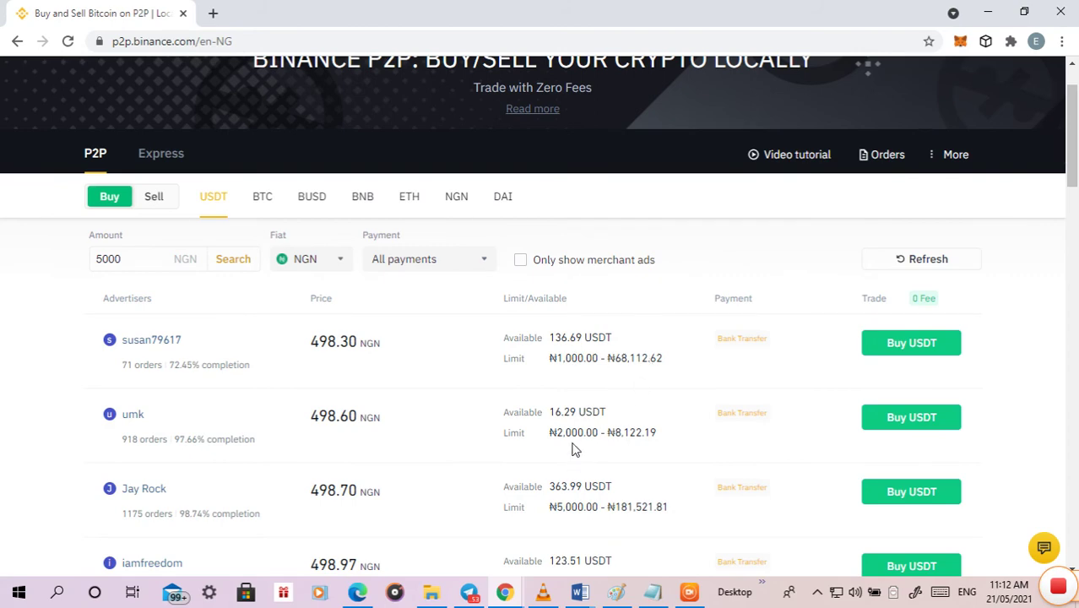
pyautogui.scroll(-3, 574, 450)
pyautogui.scroll(1, 486, 271)
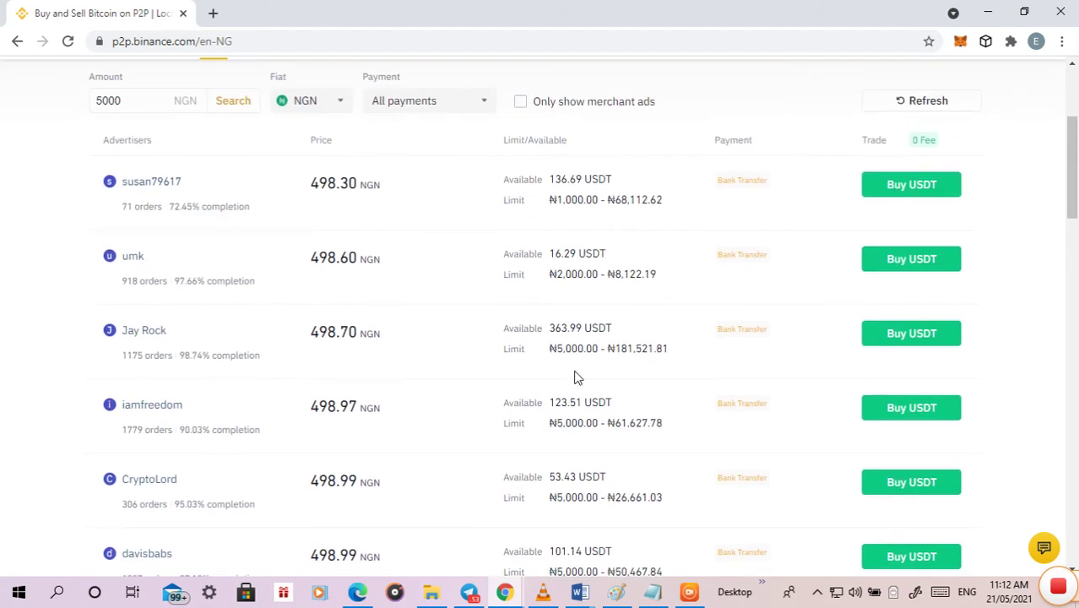
pyautogui.scroll(-2, 127, 406)
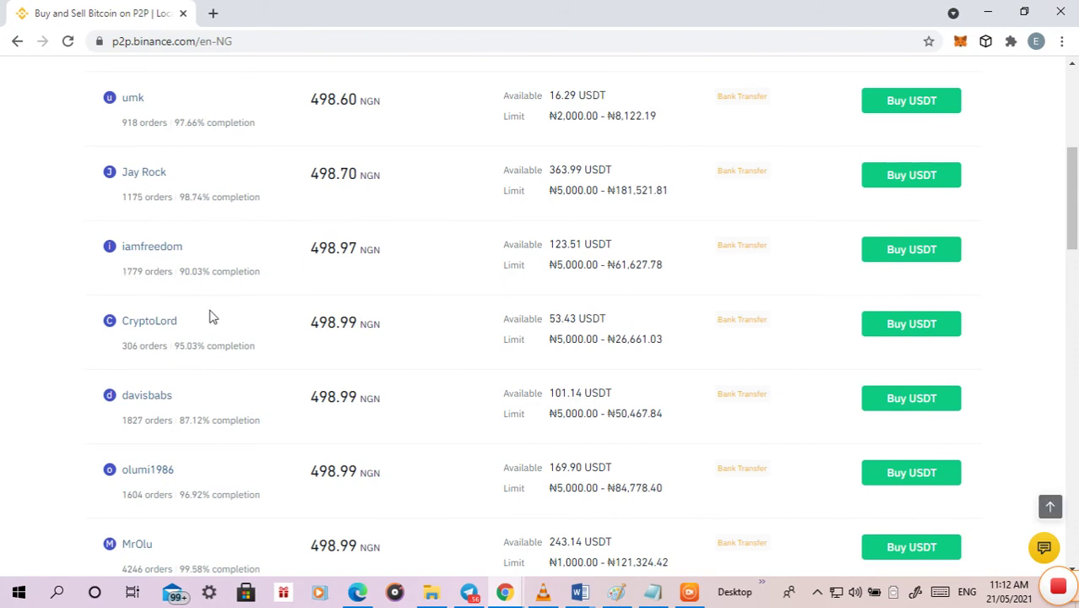
pyautogui.scroll(-2, 211, 394)
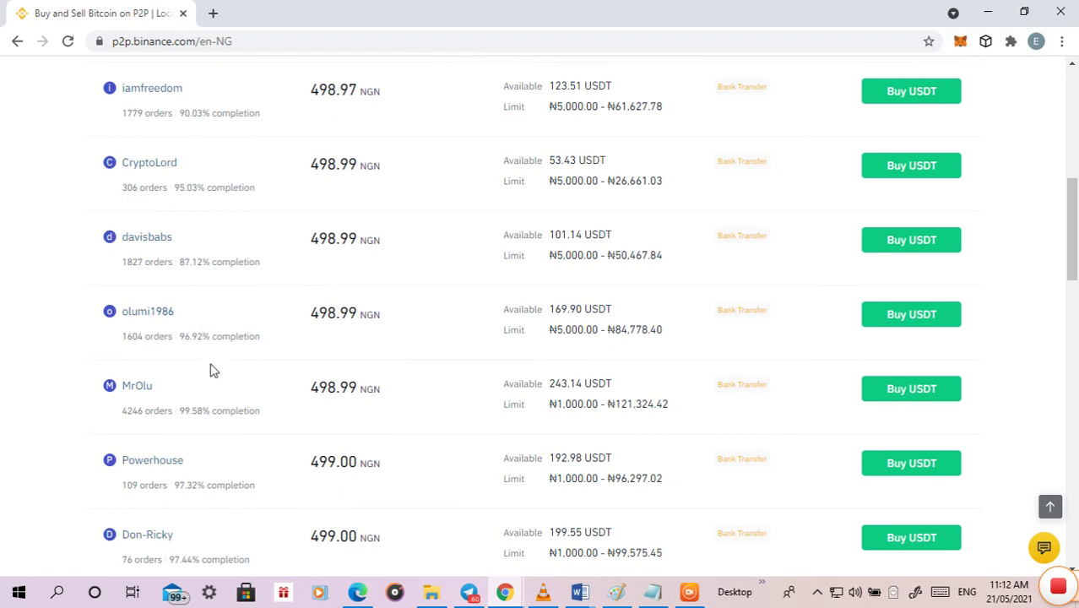
pyautogui.scroll(-2, 210, 366)
pyautogui.scroll(7, 244, 282)
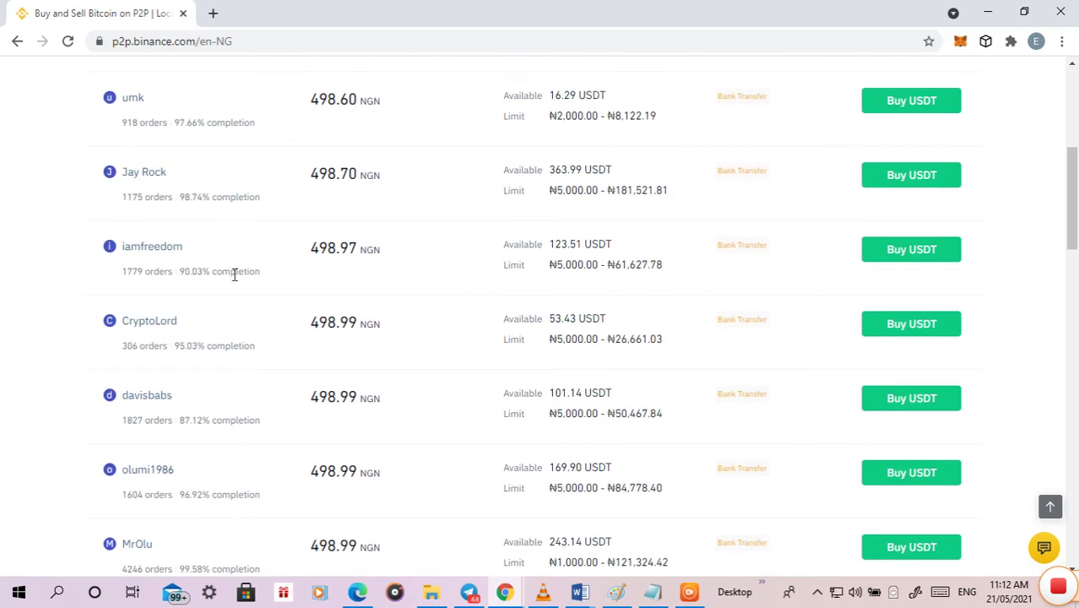
pyautogui.scroll(-4, 237, 300)
pyautogui.scroll(-3, 242, 309)
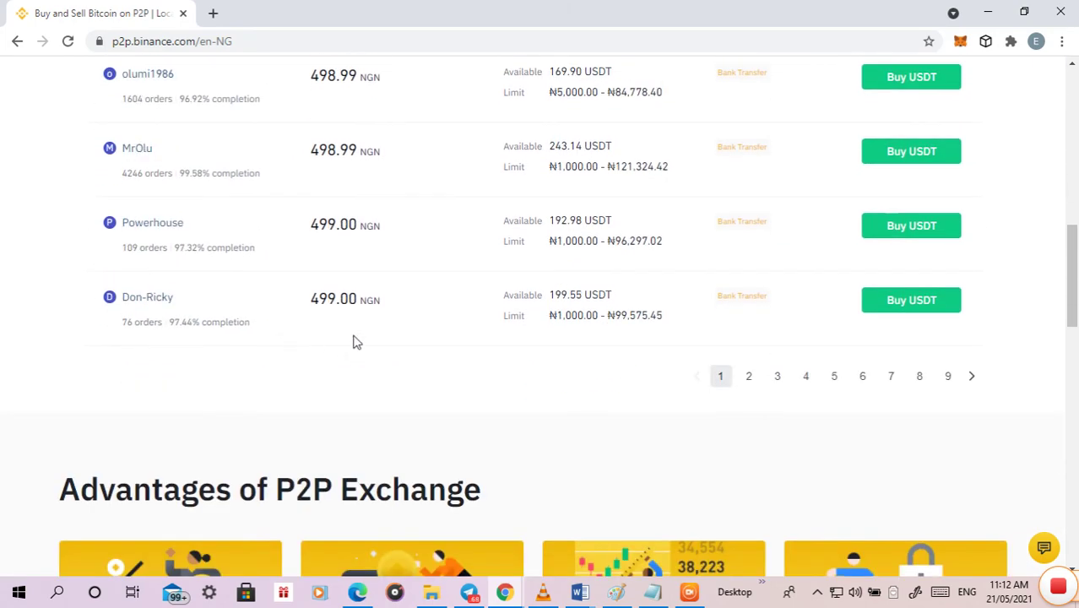
pyautogui.scroll(9, 306, 288)
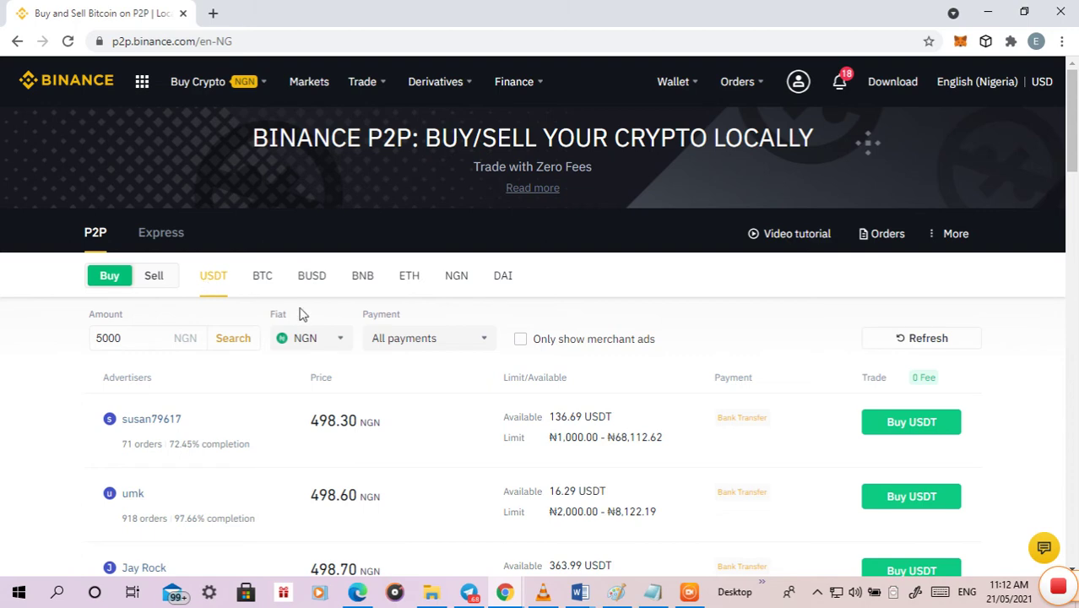
# Go to the second page of the filtered USDT offers and compare the sellers' completion rates and order limits.
pyautogui.scroll(-8, 585, 385)
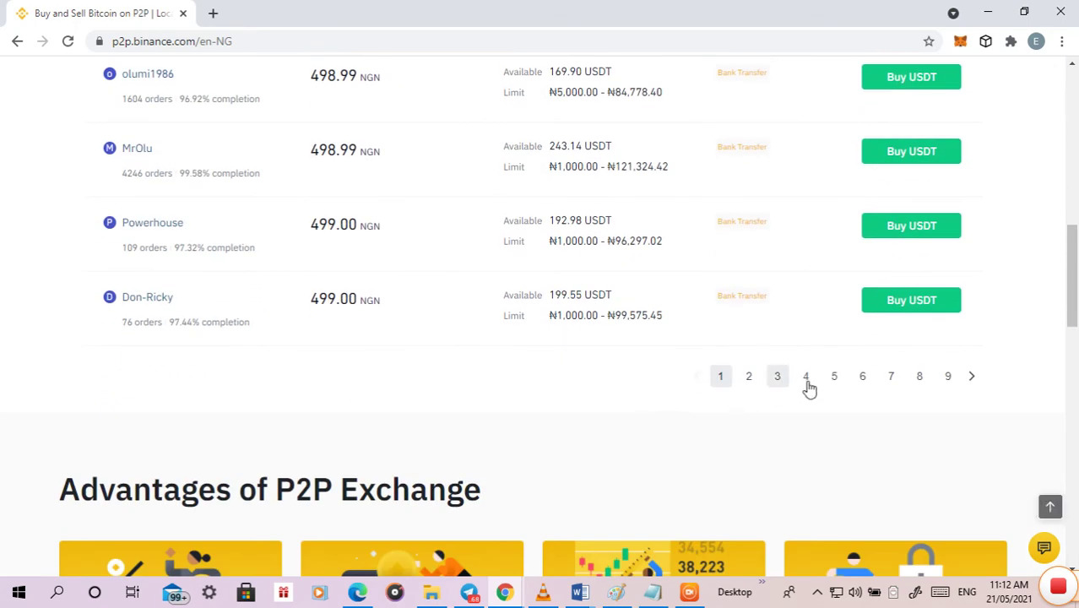
pyautogui.click(970, 378)
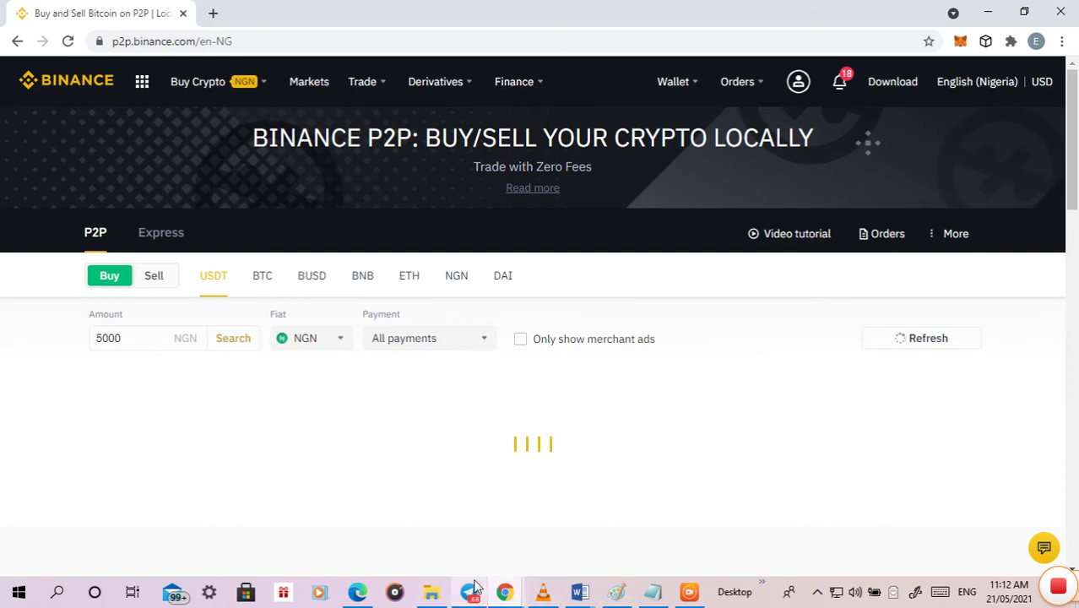
pyautogui.moveTo(474, 587)
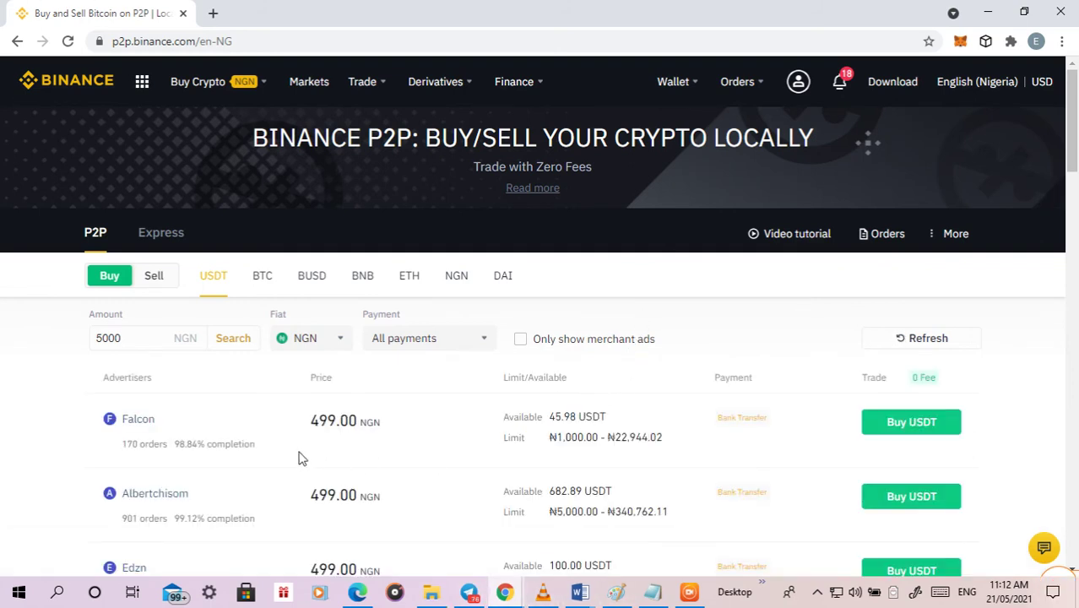
pyautogui.scroll(-2, 295, 439)
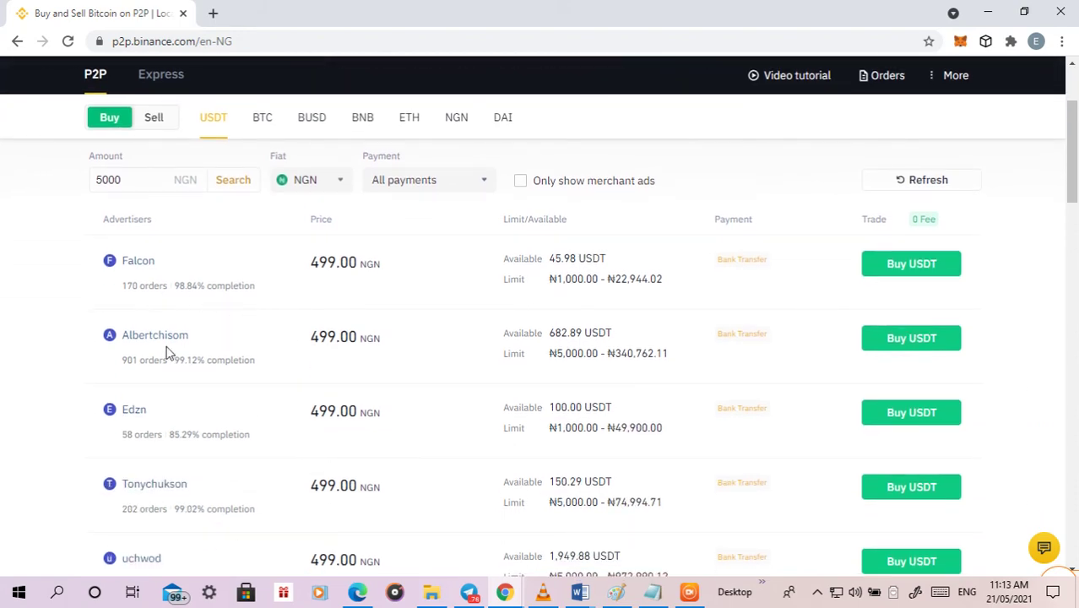
pyautogui.scroll(-4, 169, 348)
pyautogui.scroll(-2, 195, 366)
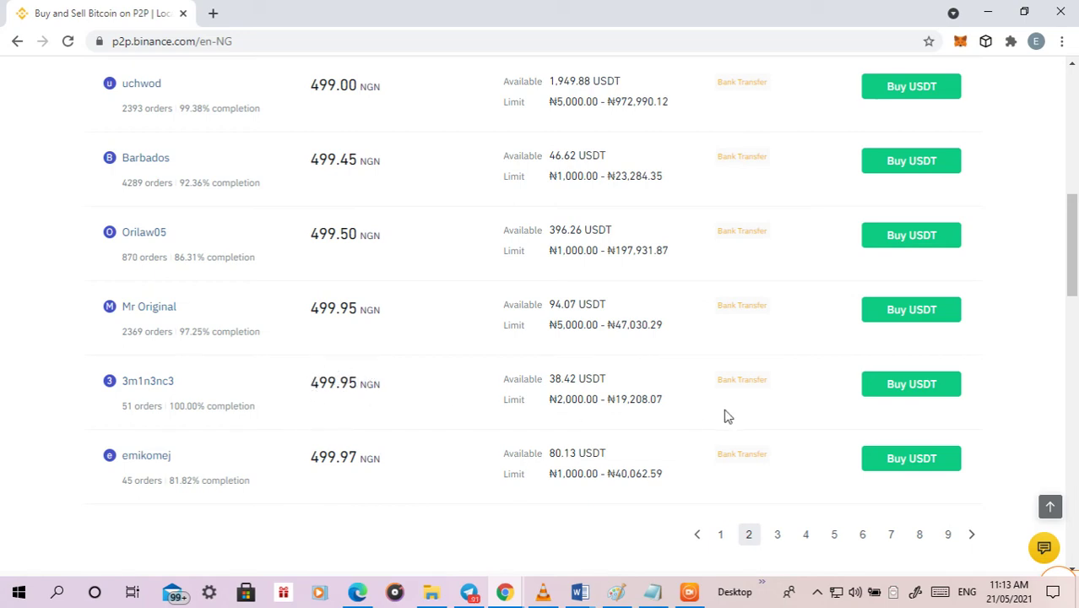
# Place a USDT buy order for 5000 NGN with the 499.95 NGN seller who has a 100% completion rate.
pyautogui.click(898, 389)
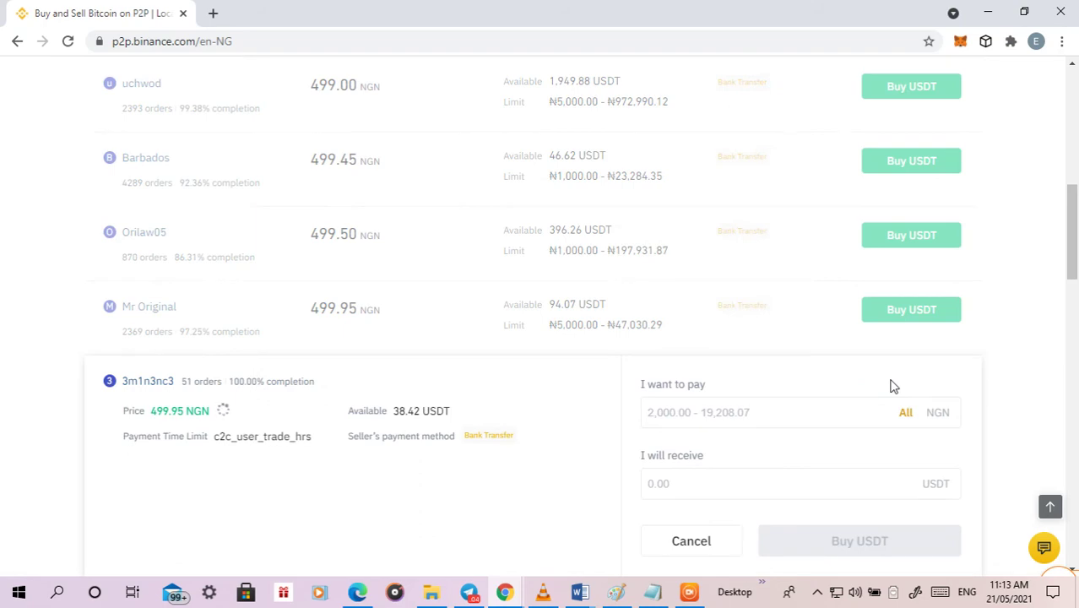
pyautogui.scroll(-2, 737, 367)
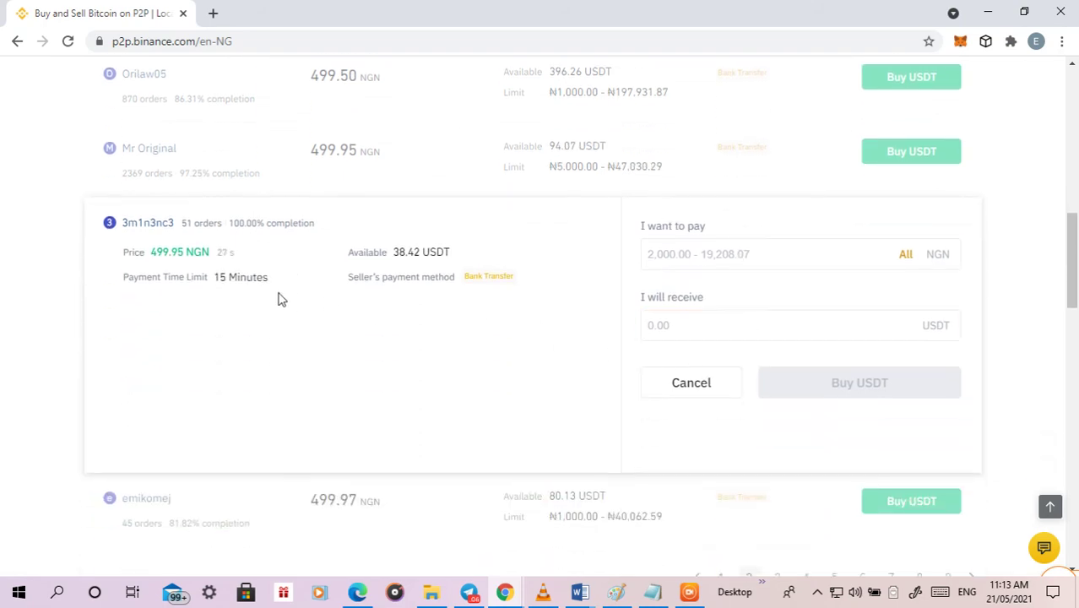
pyautogui.click(657, 268)
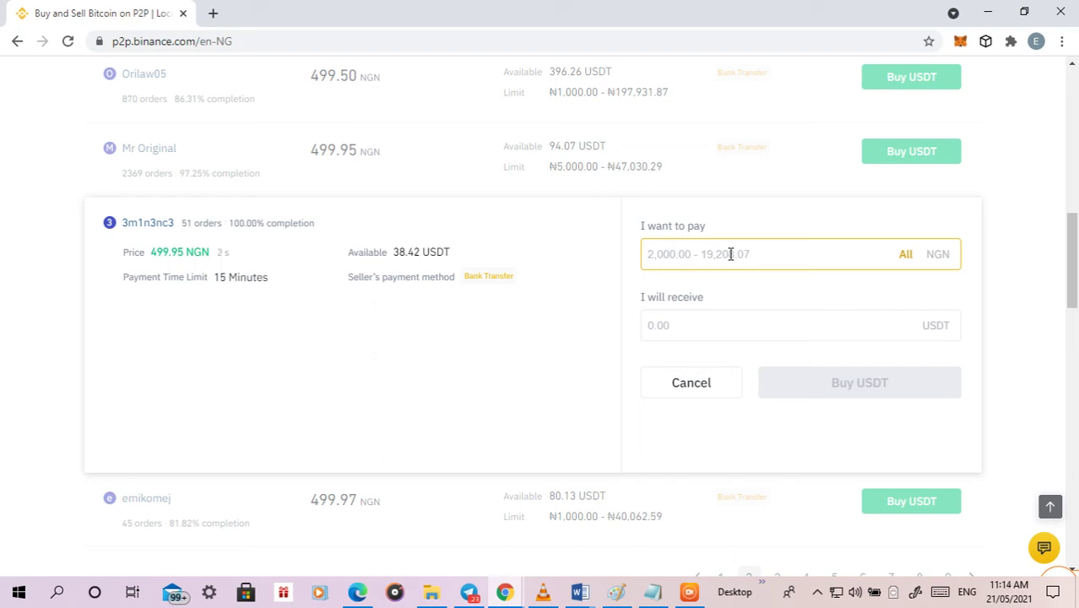
pyautogui.write('50000')
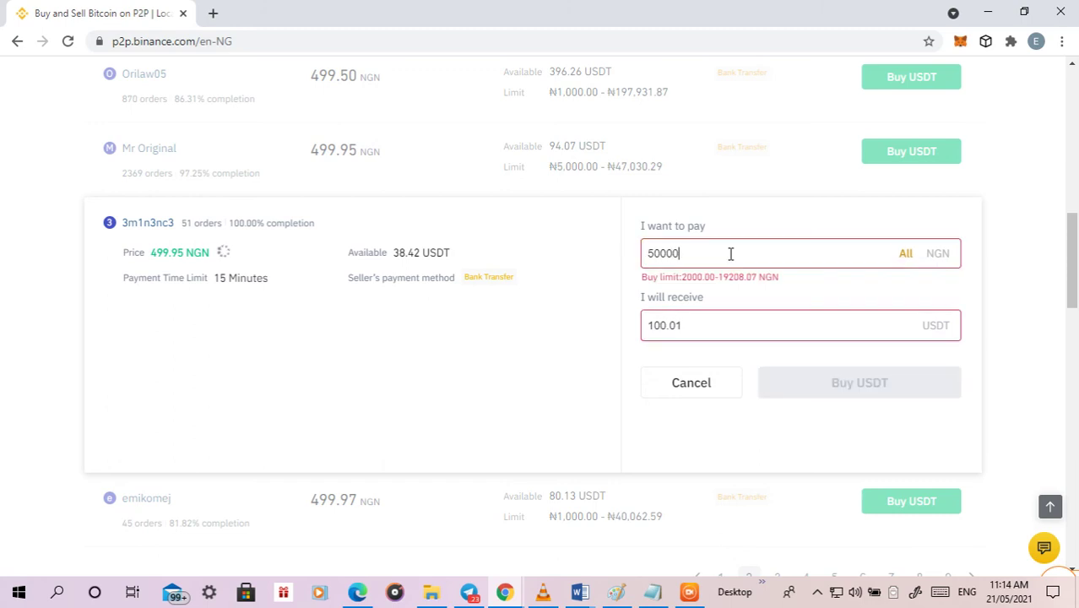
pyautogui.press('BackSpace')
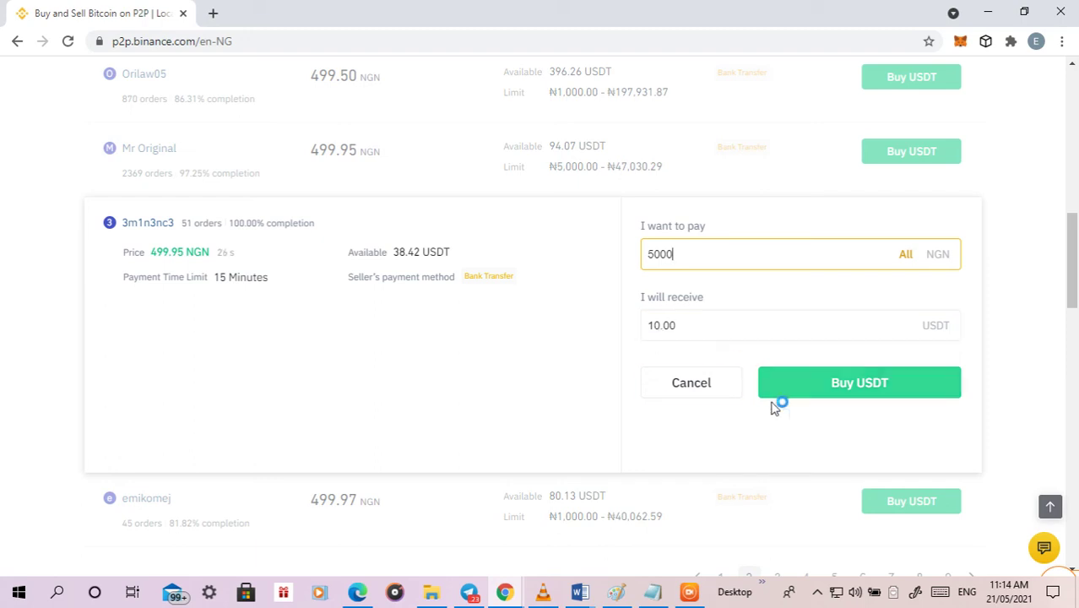
pyautogui.click(854, 384)
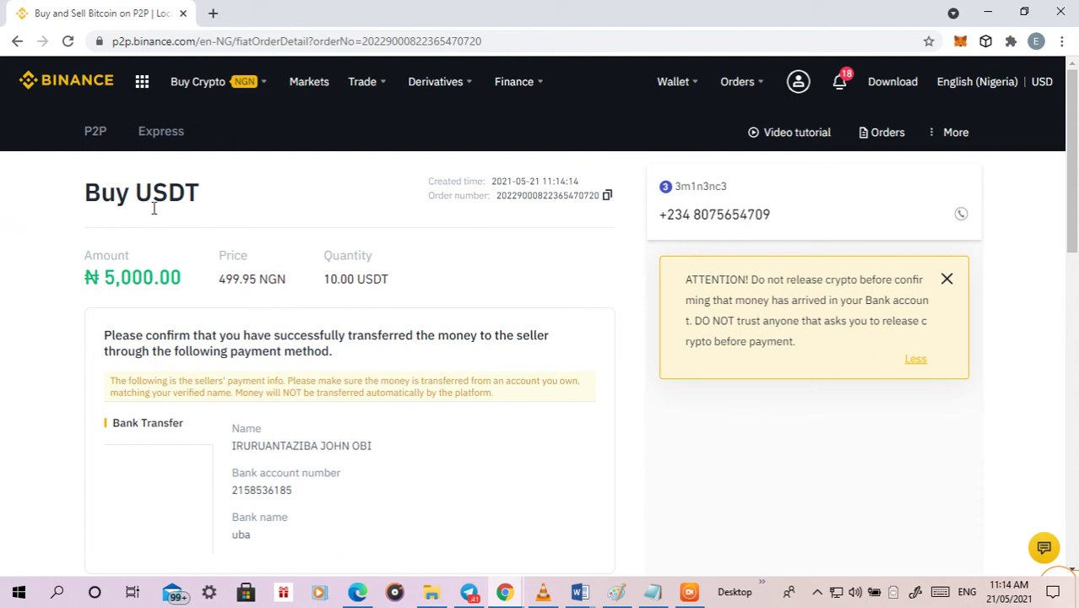
# Review the order's amount, the seller's bank transfer details, the payment time limit and the seller's contact and chat area.
pyautogui.scroll(-2, 153, 208)
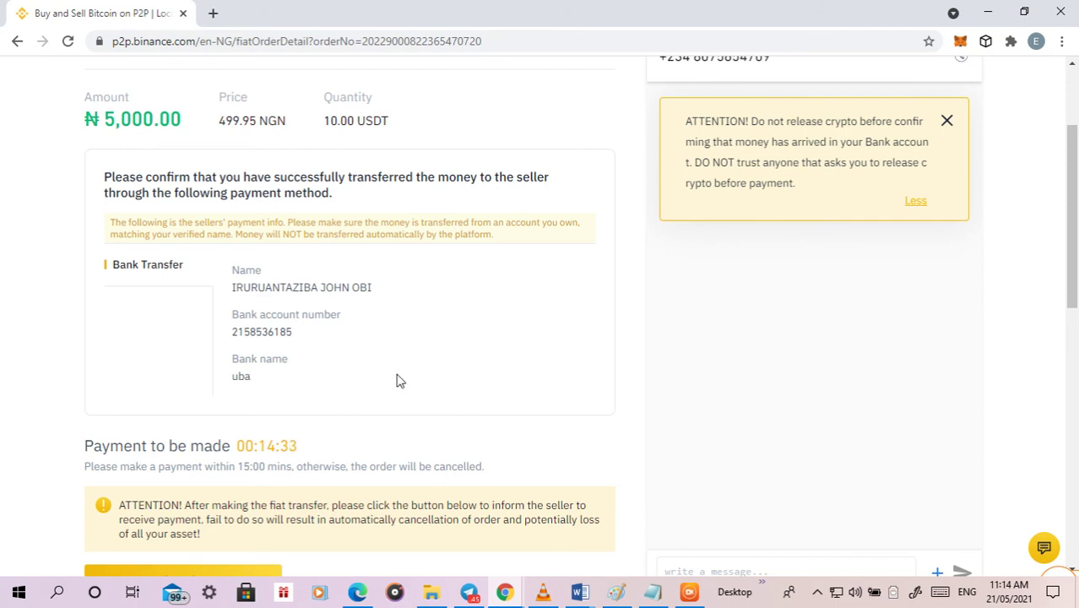
pyautogui.scroll(2, 400, 382)
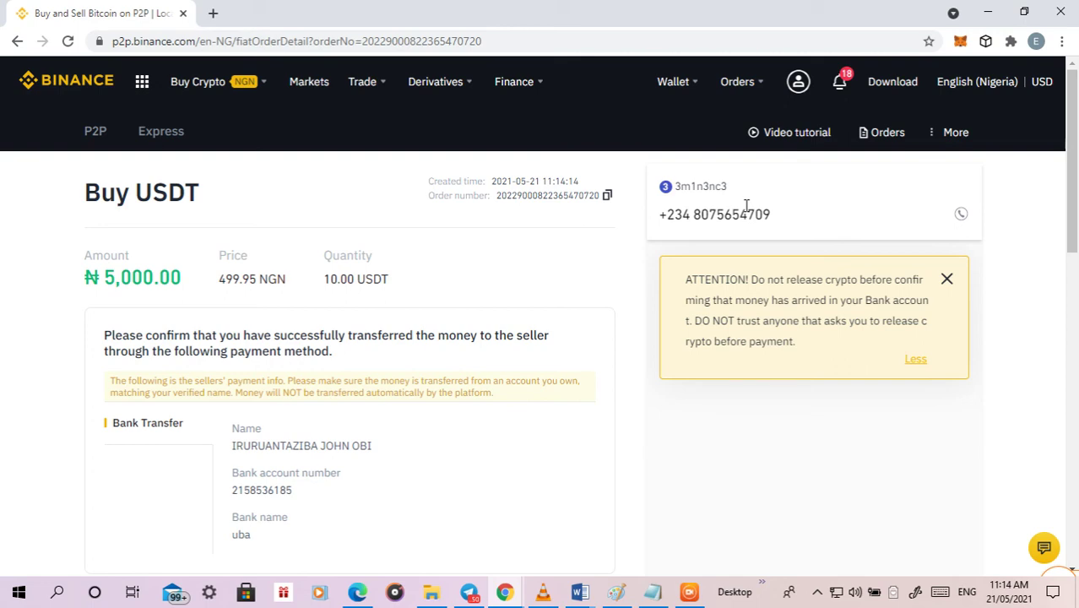
pyautogui.scroll(-3, 713, 240)
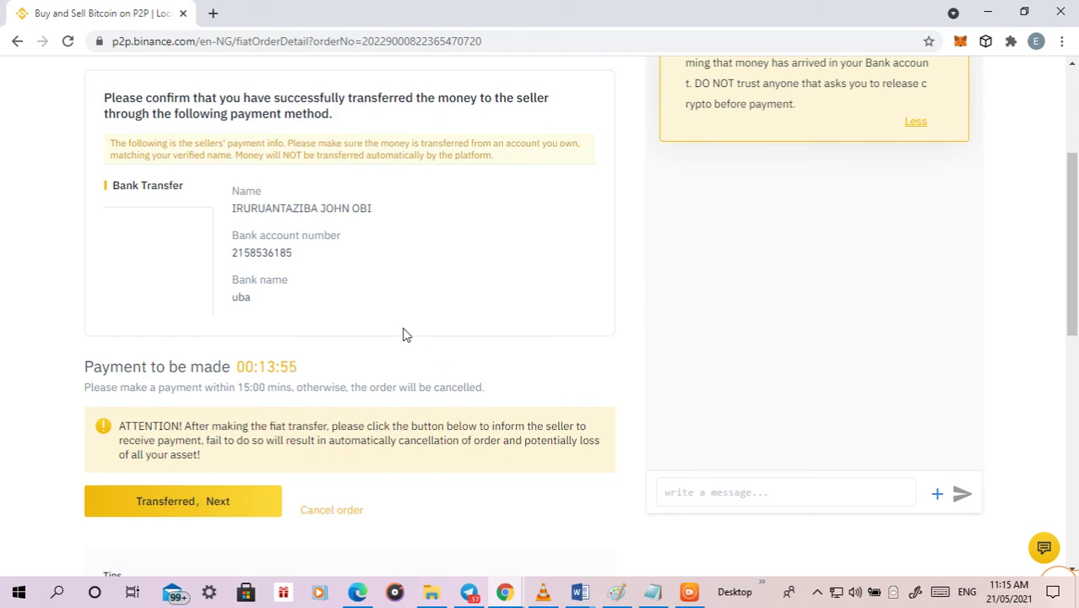
pyautogui.scroll(3, 402, 332)
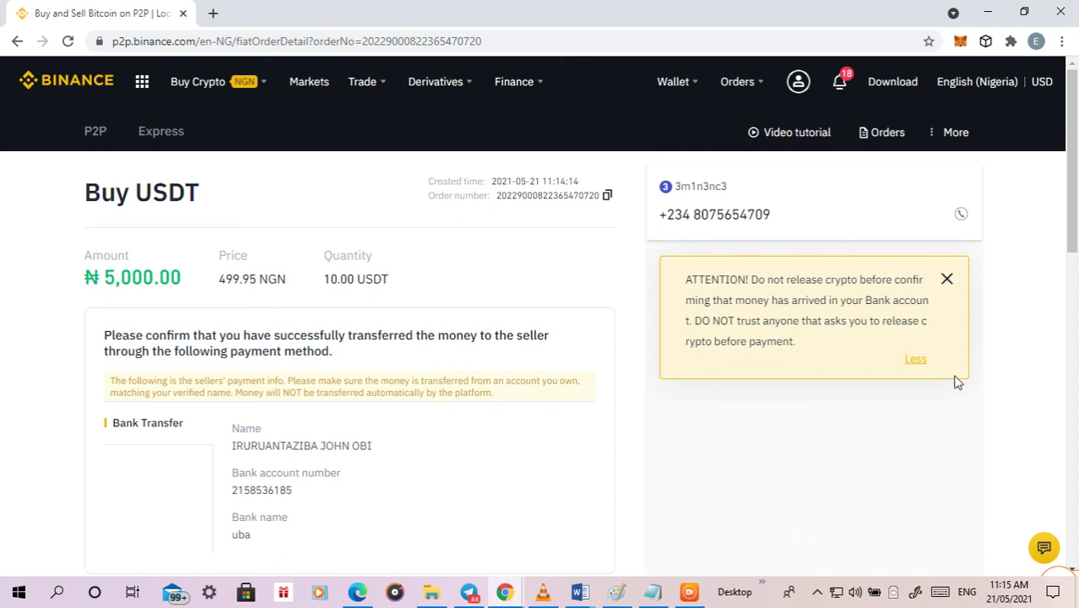
pyautogui.scroll(-1, 829, 392)
pyautogui.scroll(-2, 829, 392)
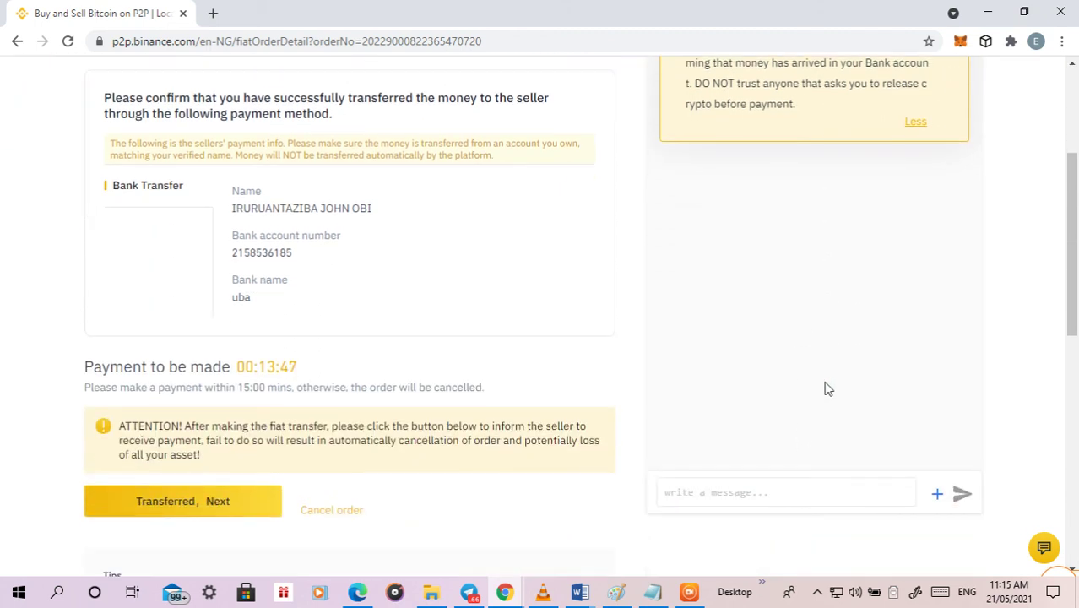
pyautogui.scroll(-2, 788, 472)
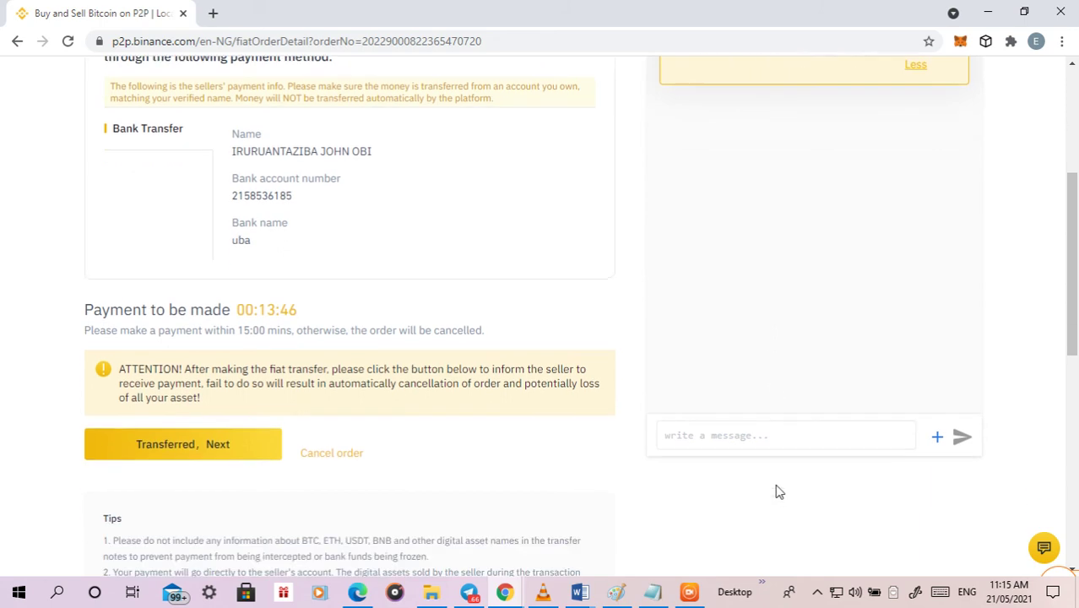
# Check the order chat for the seller's messages and compare them with the payment instructions.
pyautogui.click(739, 337)
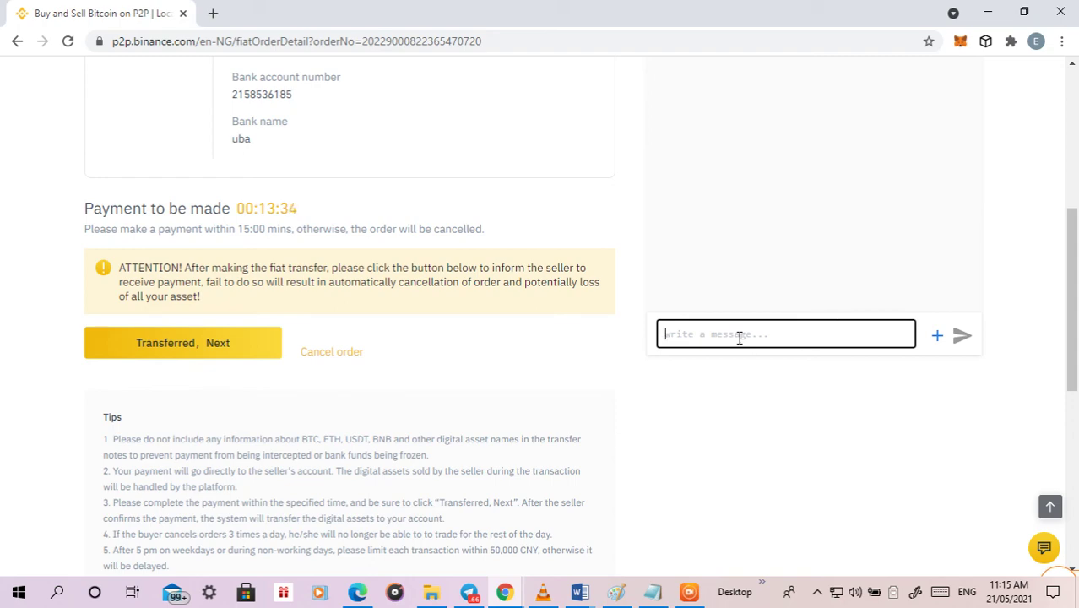
pyautogui.scroll(3, 692, 304)
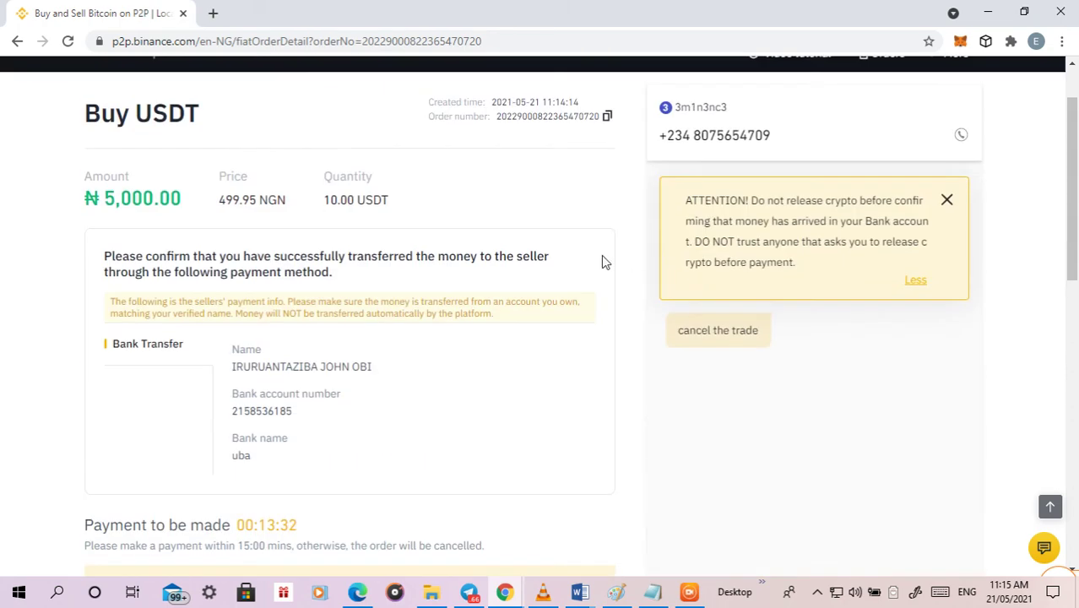
pyautogui.scroll(-1, 477, 464)
pyautogui.scroll(-2, 470, 456)
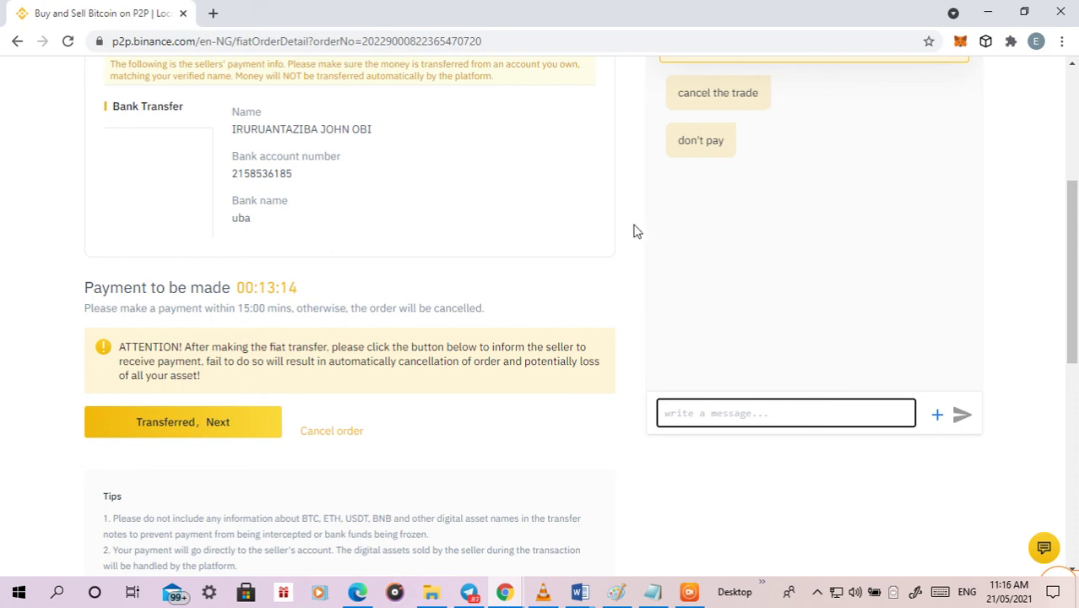
pyautogui.scroll(4, 754, 193)
pyautogui.scroll(-2, 726, 409)
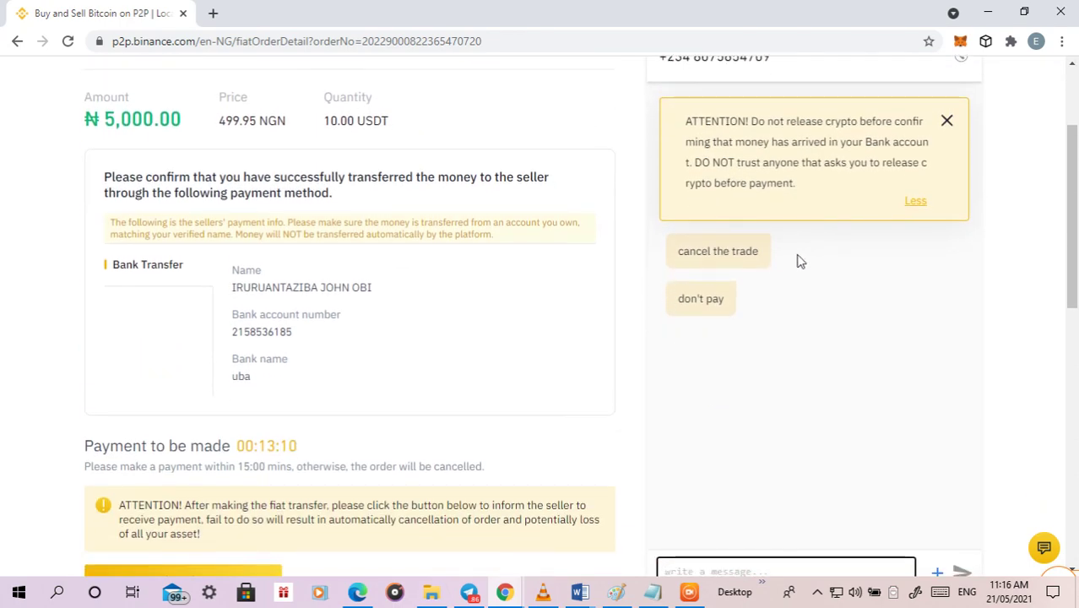
pyautogui.scroll(-2, 731, 313)
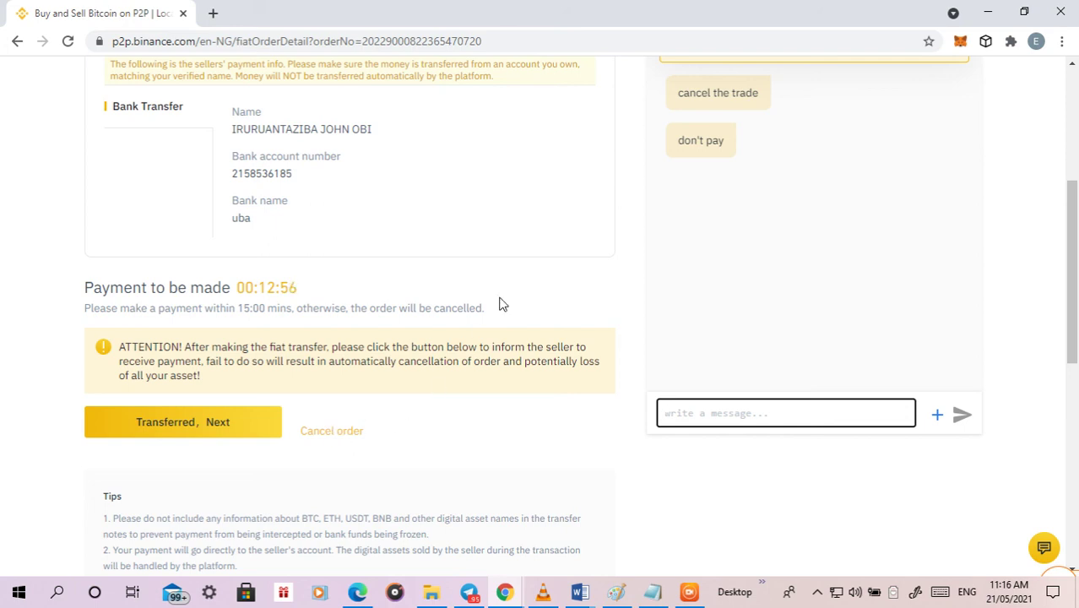
pyautogui.scroll(2, 483, 332)
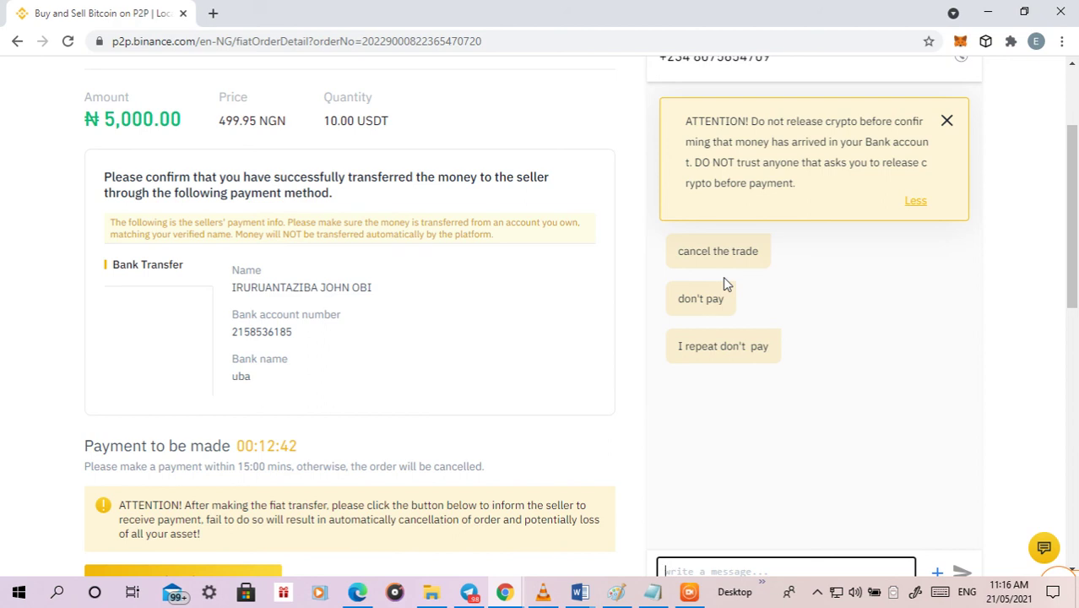
# Cancel the USDT order, giving "I do not want to trade anymore" as the reason.
pyautogui.scroll(-3, 133, 312)
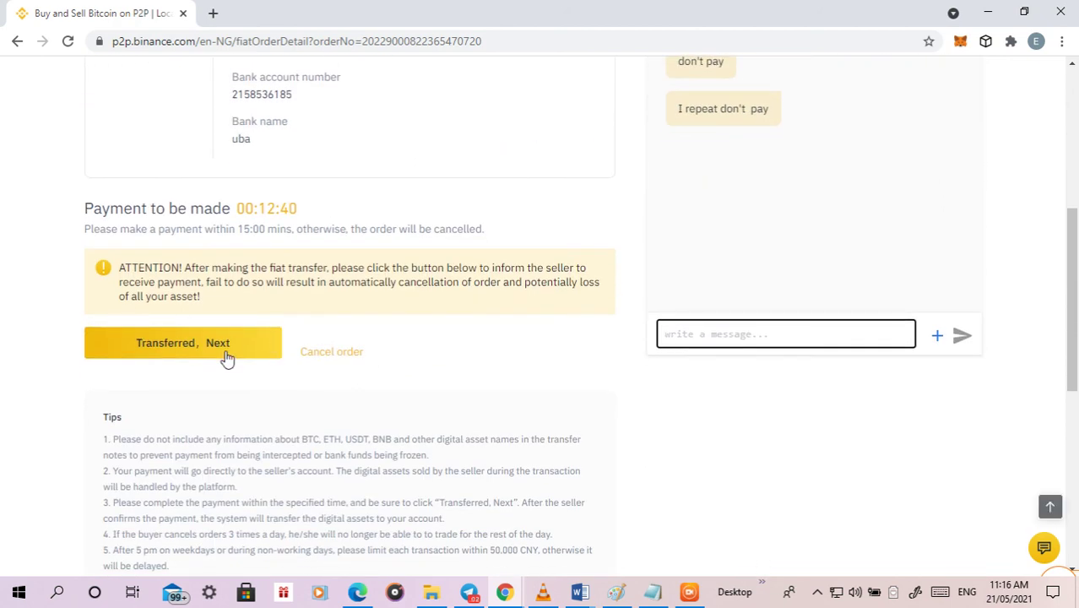
pyautogui.click(353, 358)
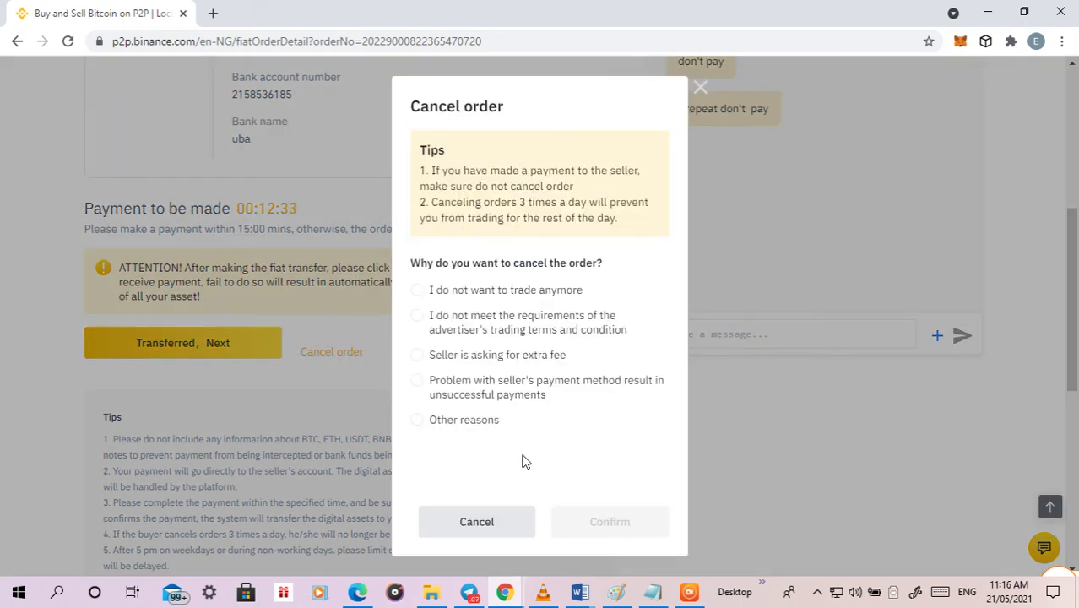
pyautogui.click(416, 290)
pyautogui.click(416, 316)
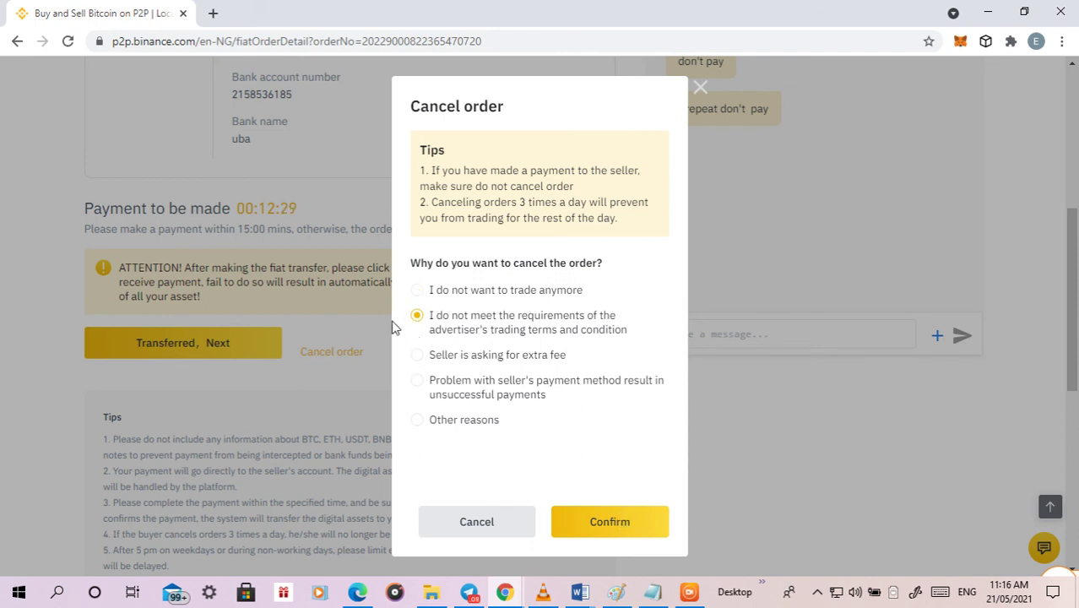
pyautogui.click(416, 290)
pyautogui.click(621, 522)
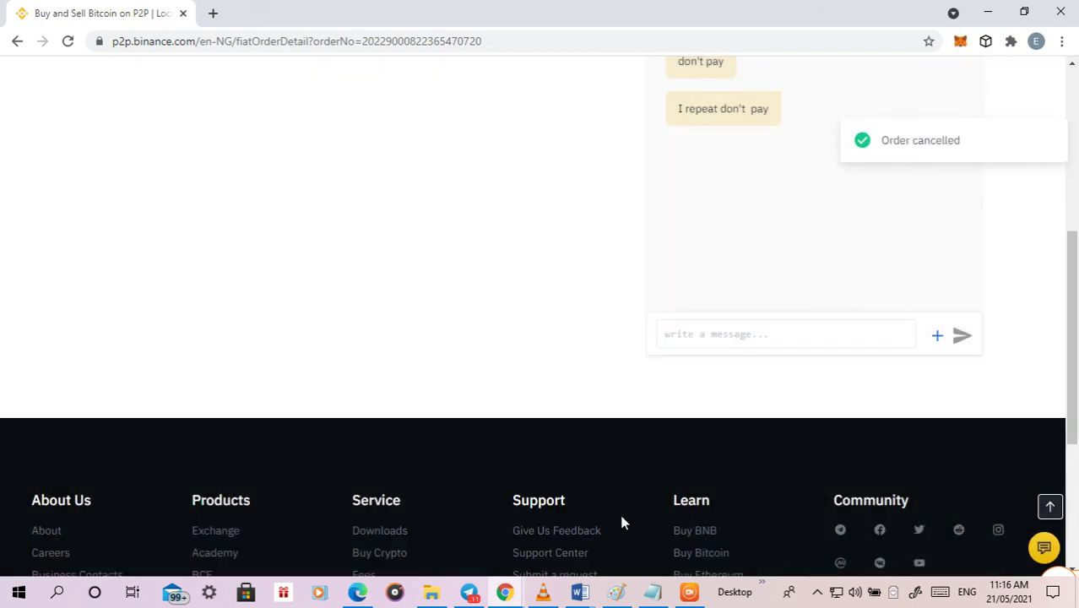
# Open the Fiat and Spot wallet and search its coin list for USDT.
pyautogui.scroll(5, 621, 522)
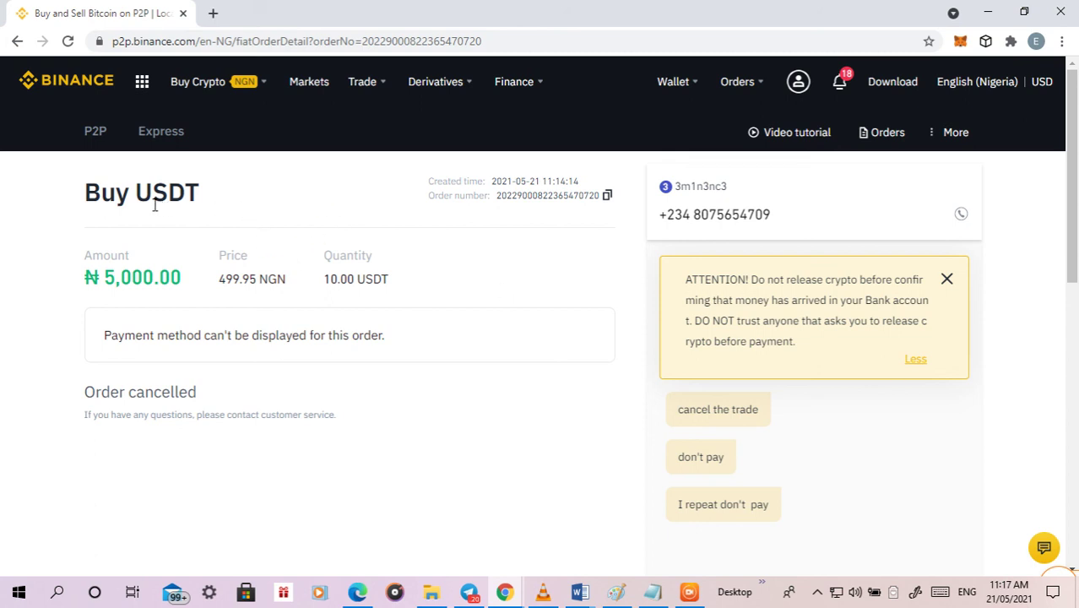
pyautogui.moveTo(798, 83)
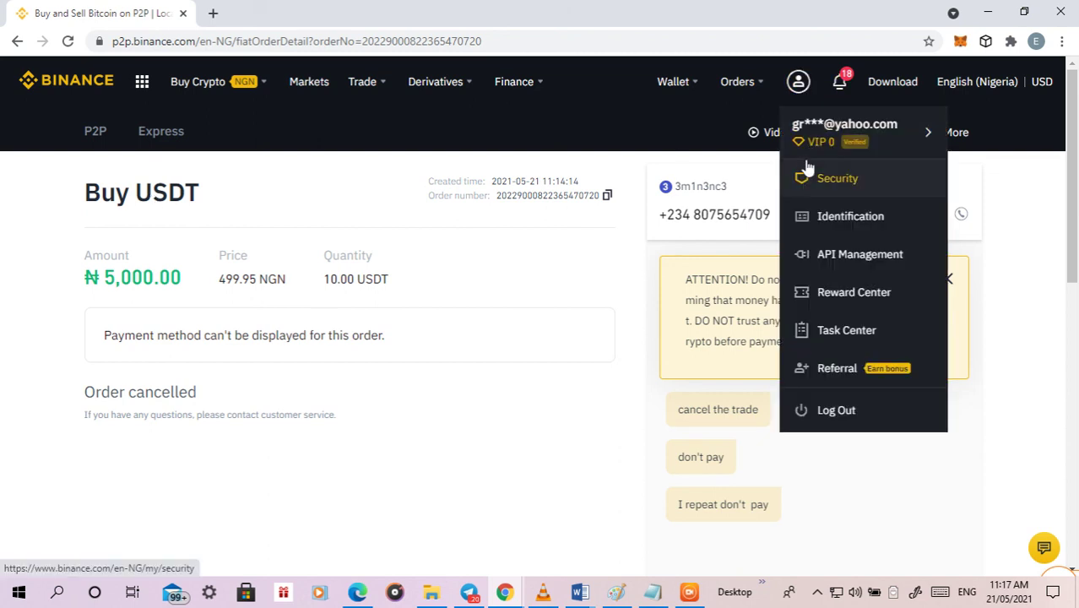
pyautogui.moveTo(681, 88)
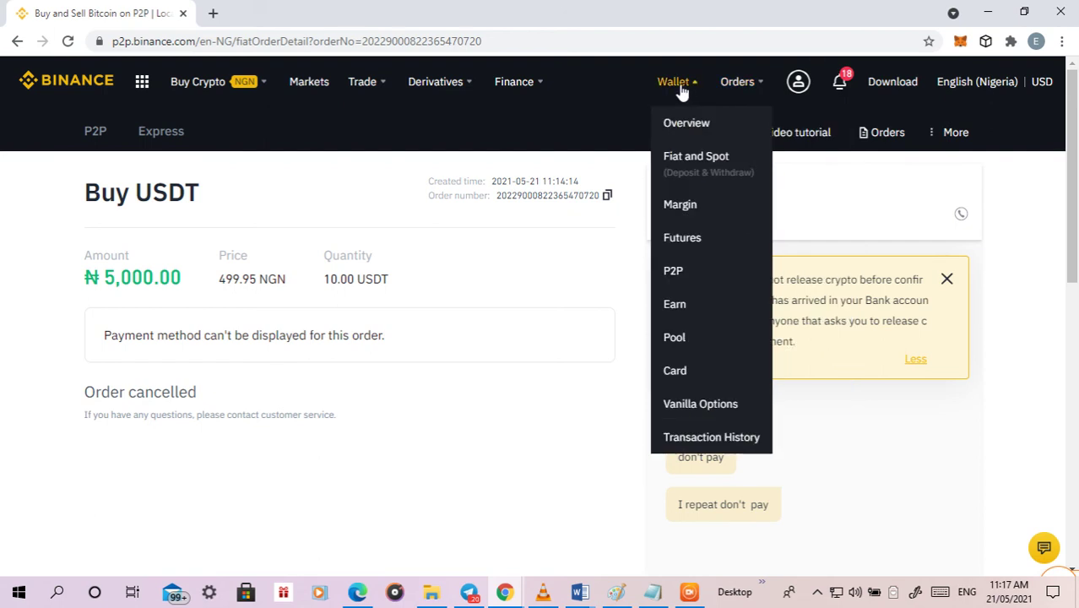
pyautogui.click(699, 167)
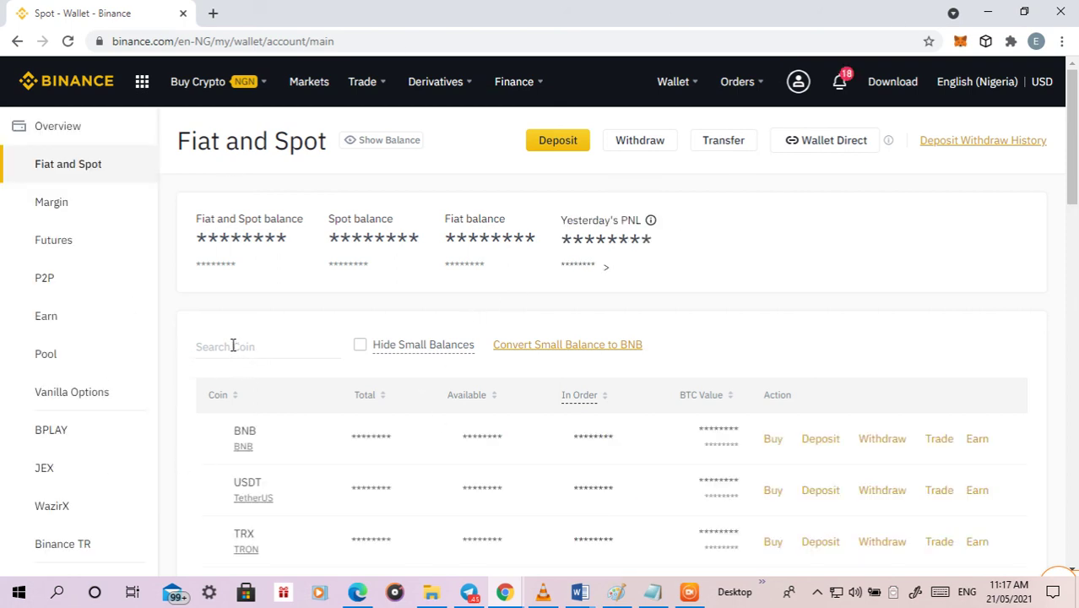
pyautogui.click(233, 346)
pyautogui.write('USDT')
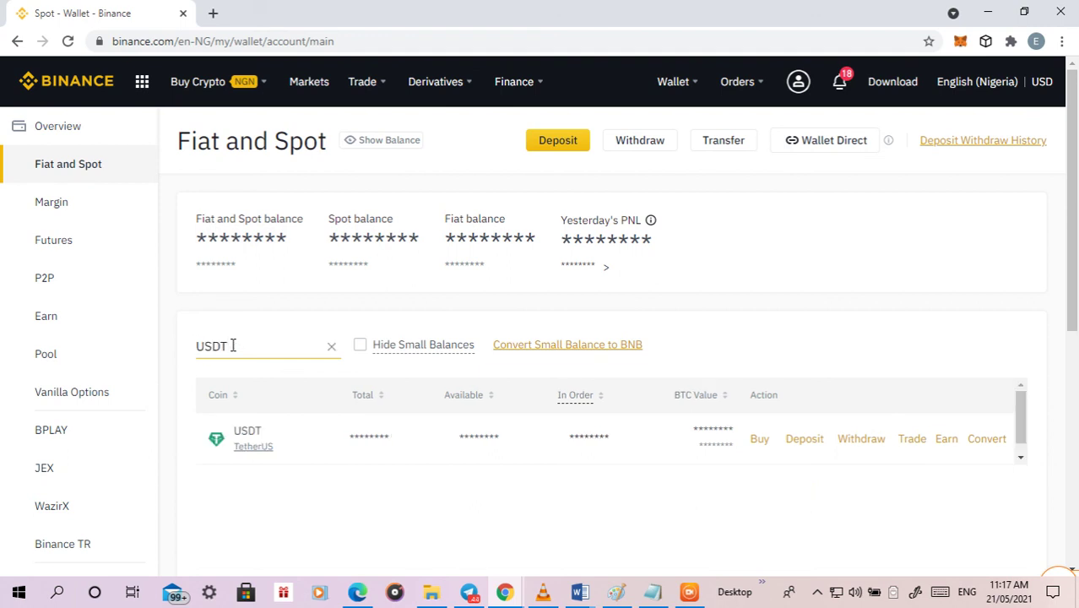